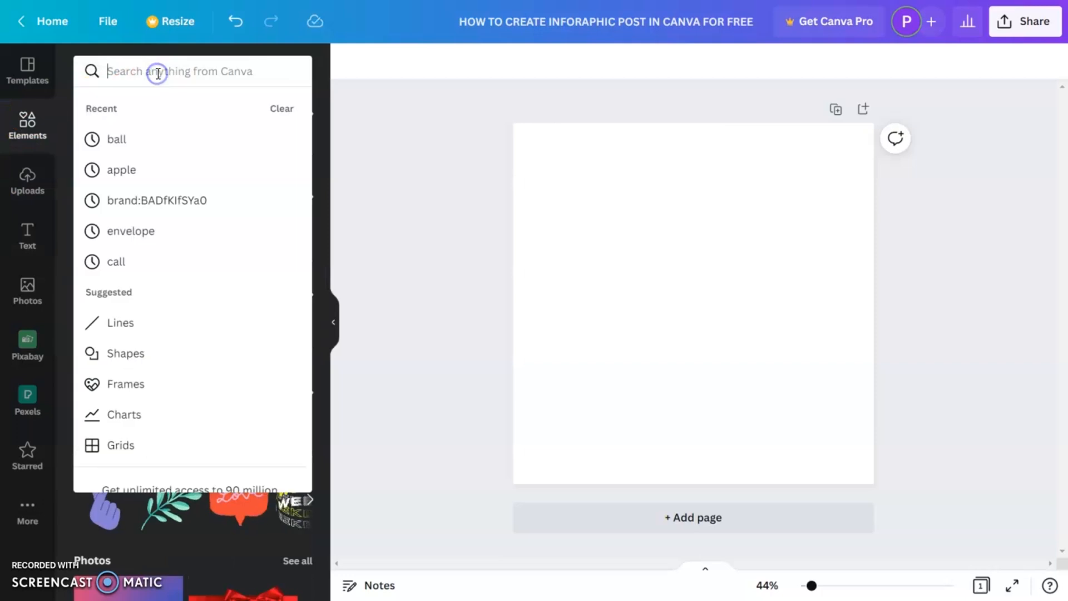
- Search the elements library for INFOGRAPHICS and browse the results
text(NFOGRAPHICS)
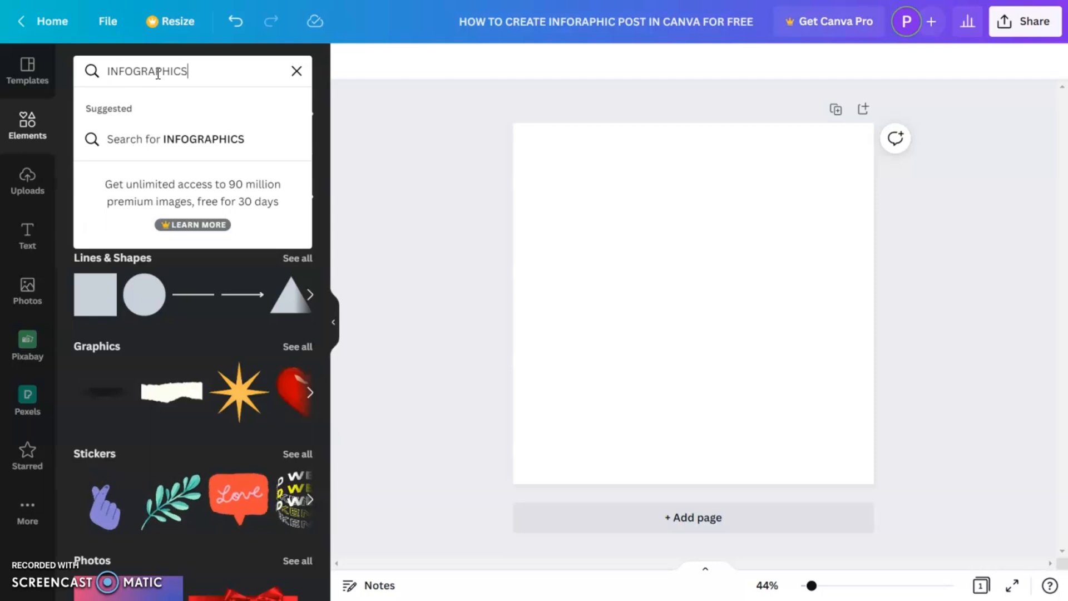
key(Return)
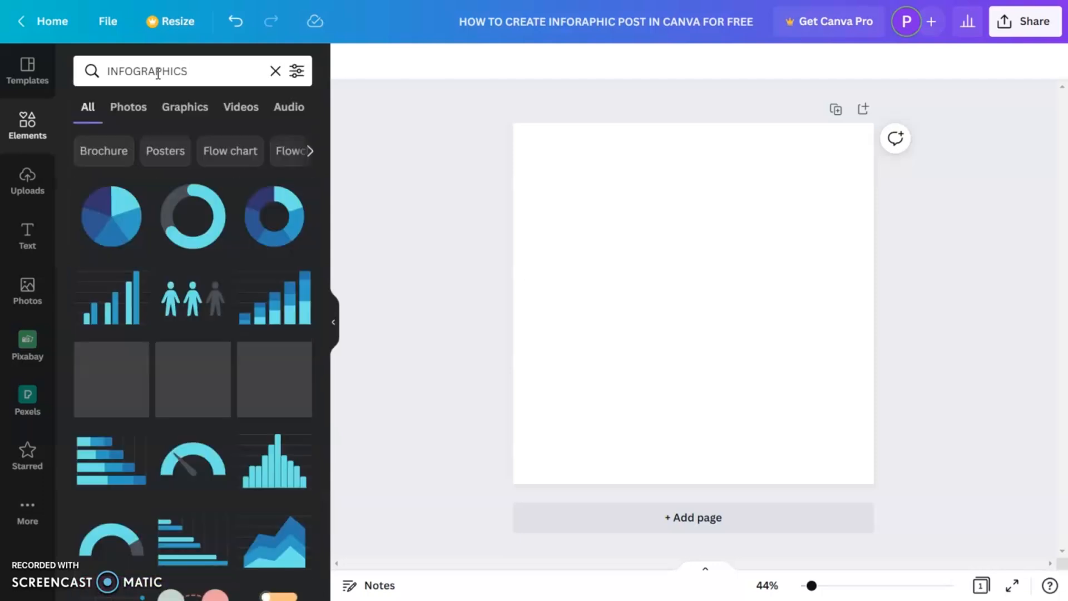
scroll(218, 340, down, 15)
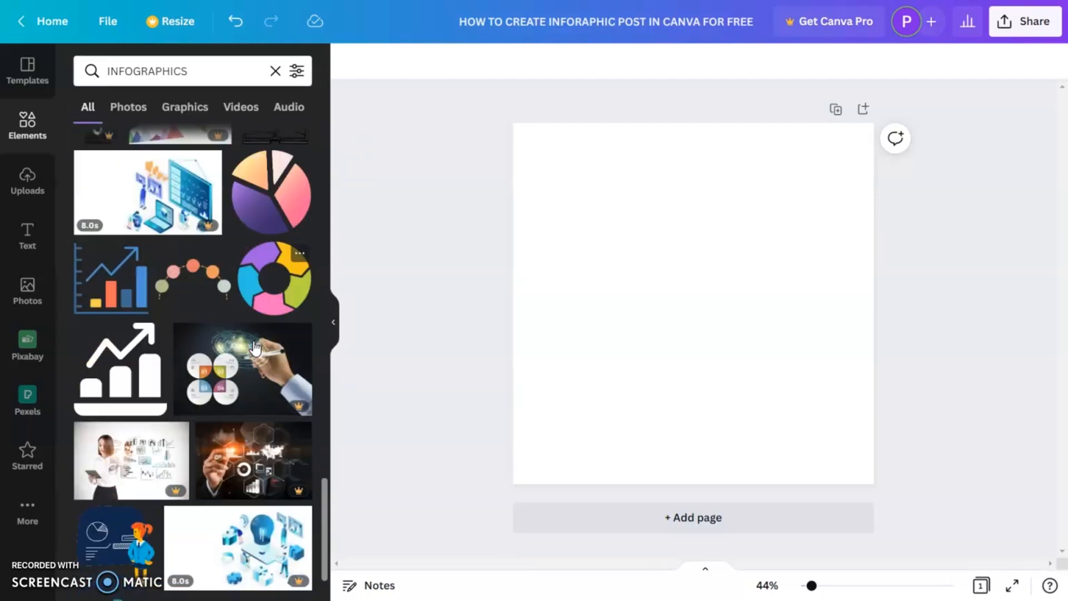
scroll(219, 367, down, 15)
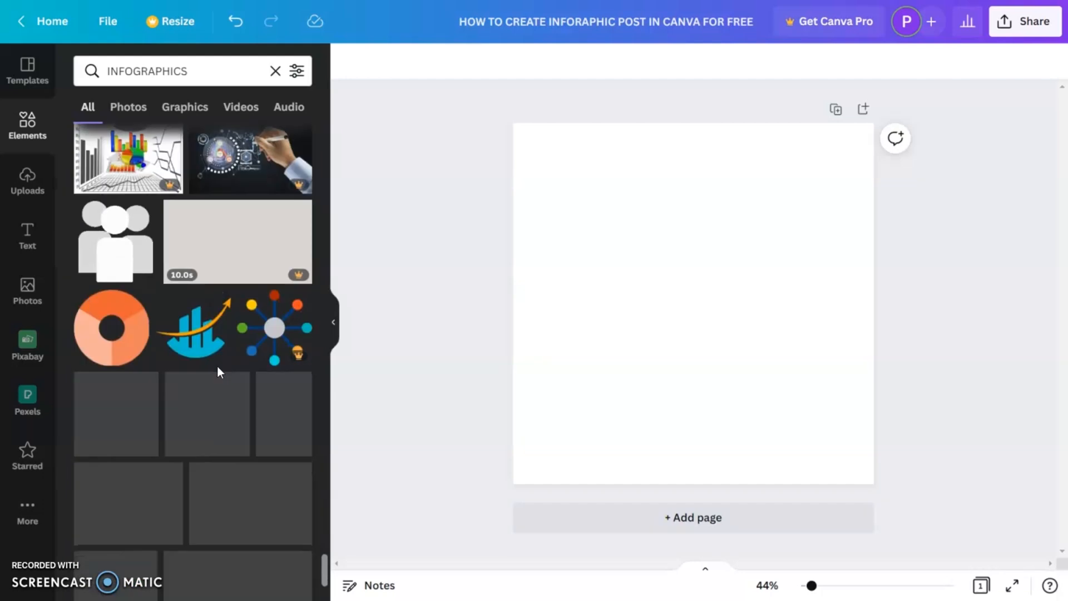
scroll(219, 370, down, 10)
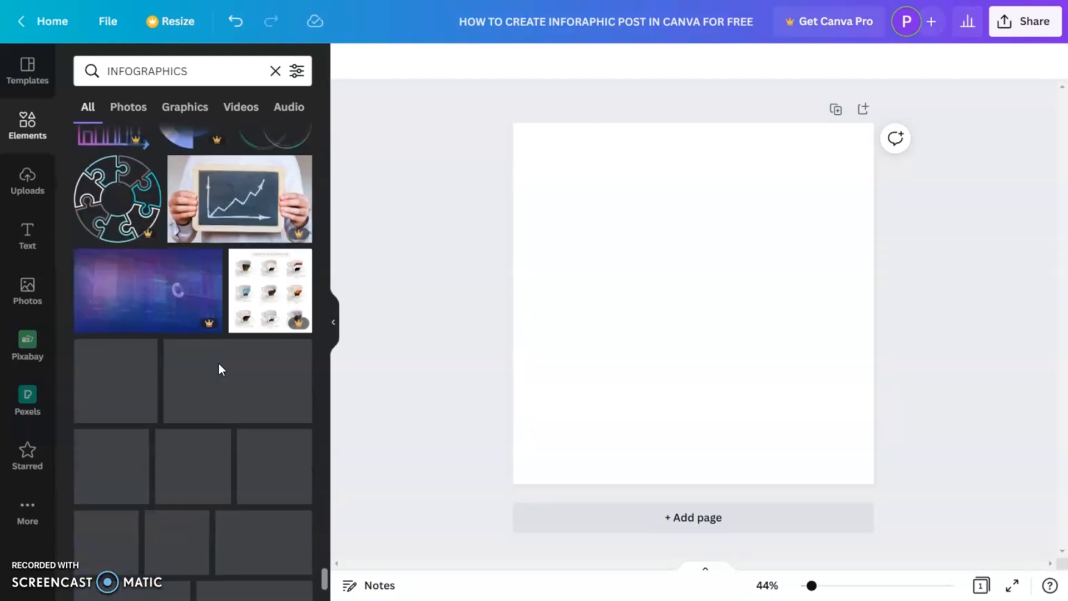
- Filter the results to Graphics and add the four-circle timeline infographic to the page
click(185, 110)
scroll(208, 243, down, 10)
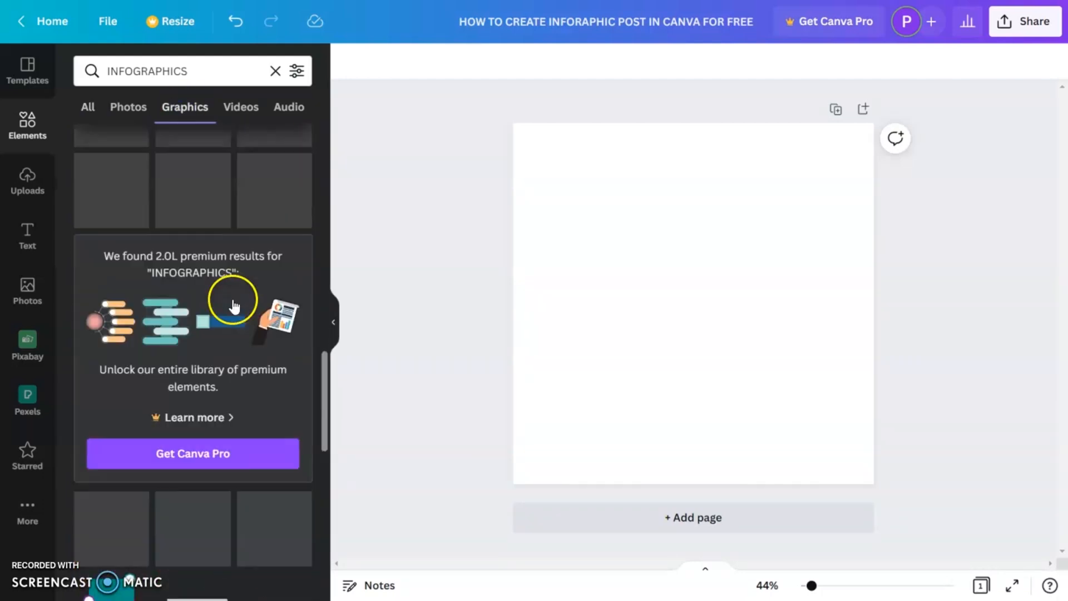
scroll(249, 366, down, 10)
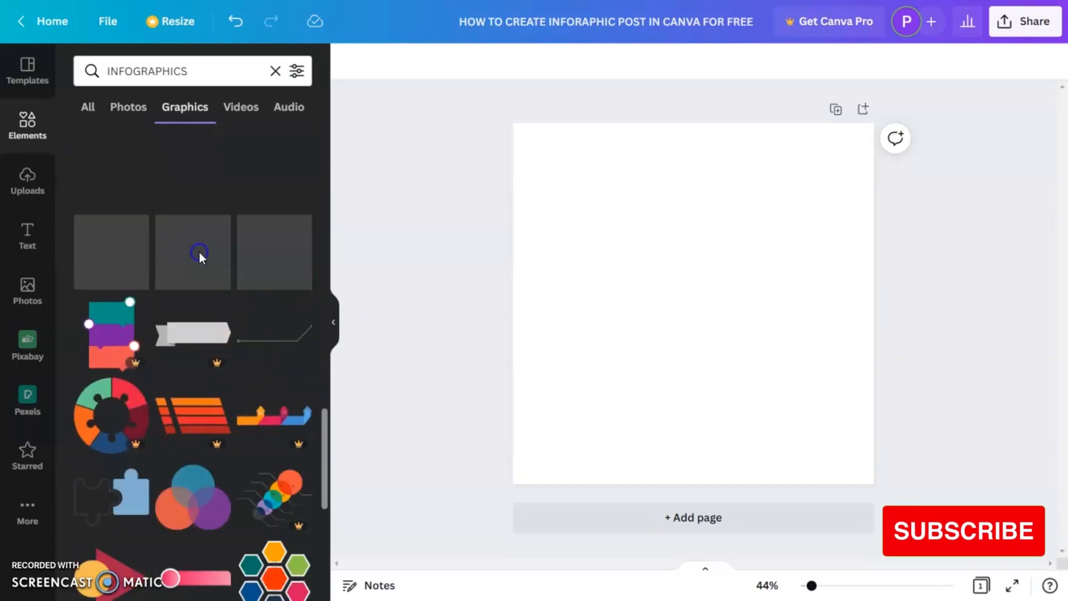
click(192, 271)
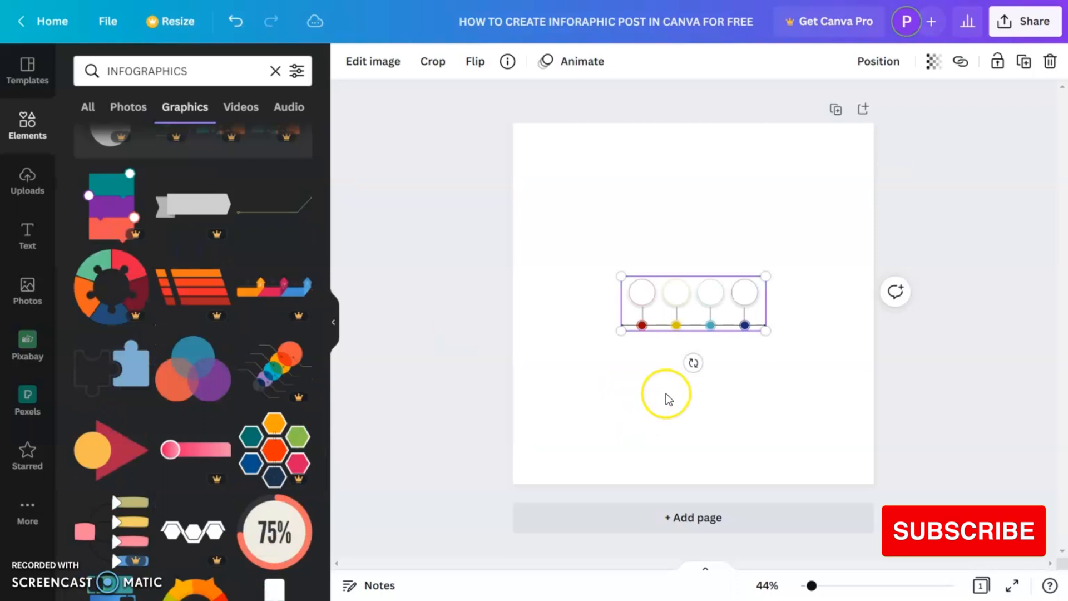
- Rotate the timeline graphic 90° so it runs vertically, then enlarge it and position it along the page's left side
drag(692, 362, 570, 302)
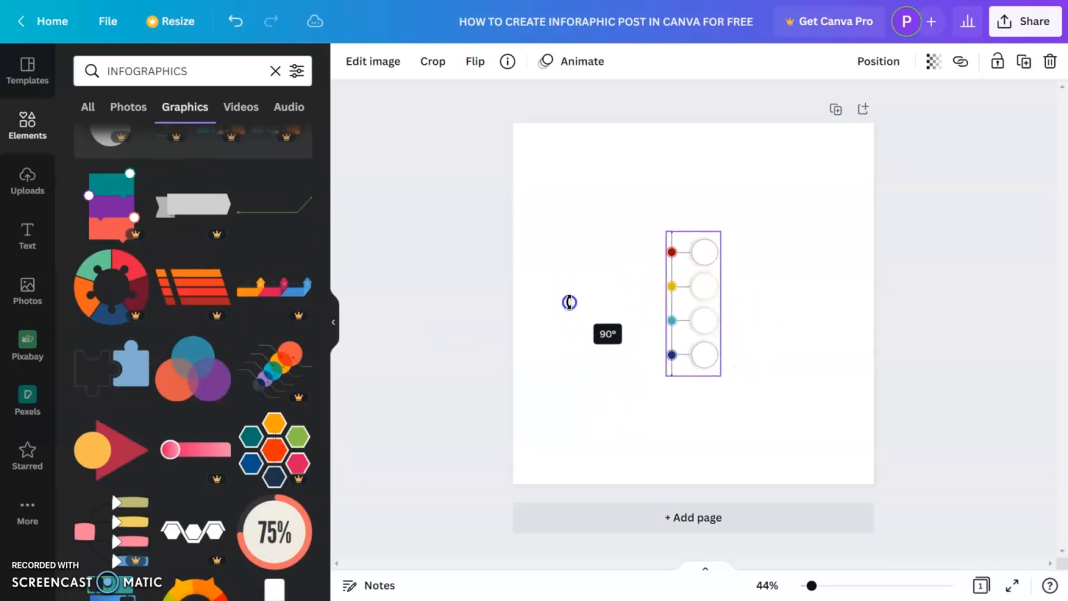
drag(720, 375, 795, 432)
drag(718, 345, 612, 345)
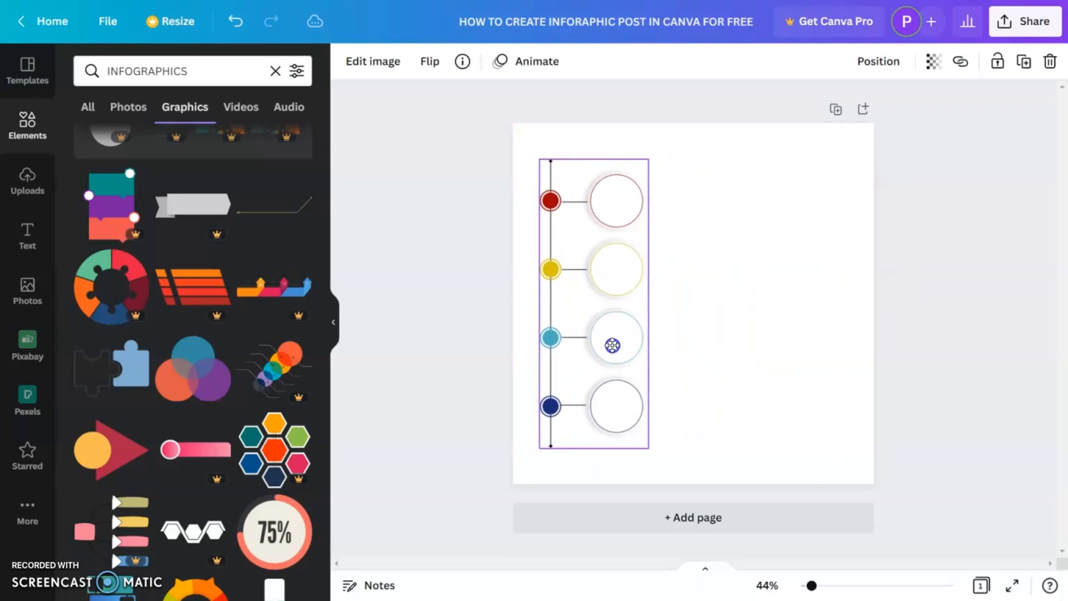
drag(641, 160, 640, 168)
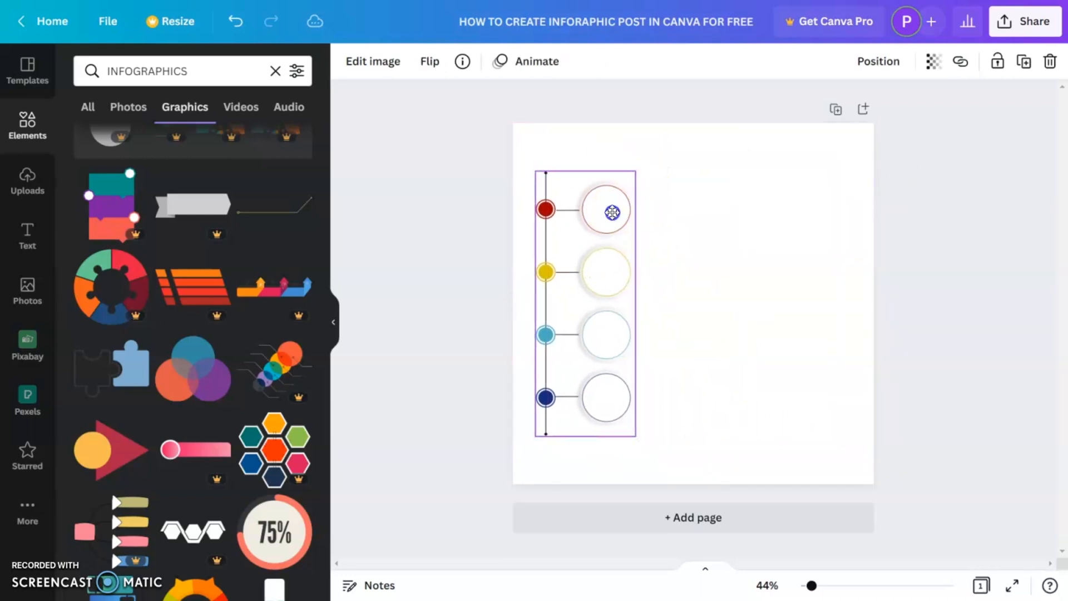
- Clear the search, add a circle shape and place it over the top white circle of the timeline
click(724, 261)
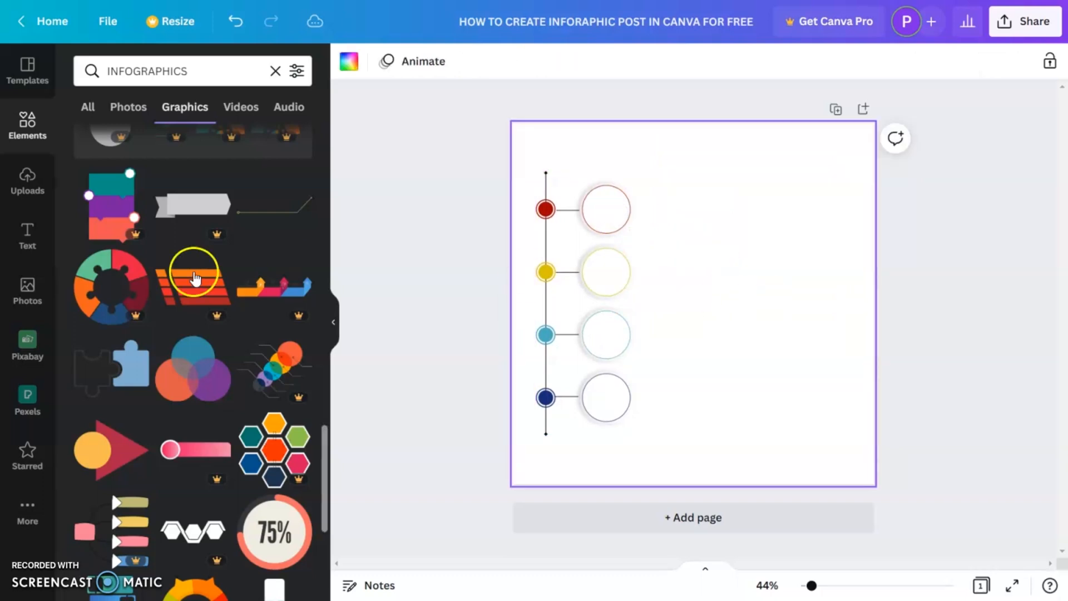
click(274, 72)
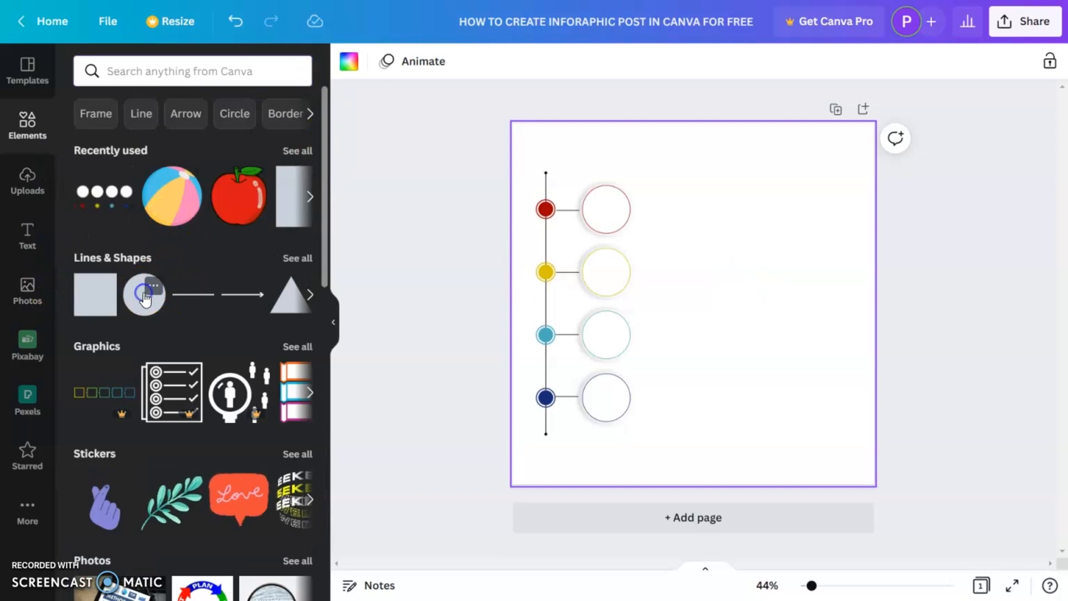
click(144, 295)
click(747, 341)
mouse_move(721, 328)
mouse_down()
mouse_move(632, 230)
mouse_move(652, 257)
mouse_move(617, 228)
mouse_move(629, 238)
mouse_up()
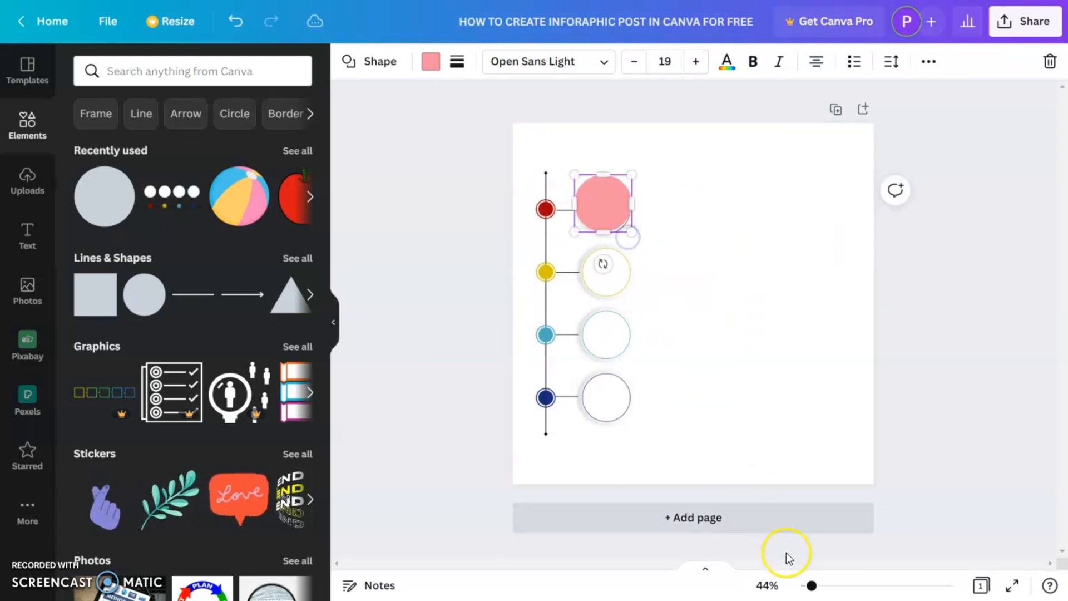
- Zoom in to 136% and nudge the circle to line up with the top ring
drag(811, 585, 833, 582)
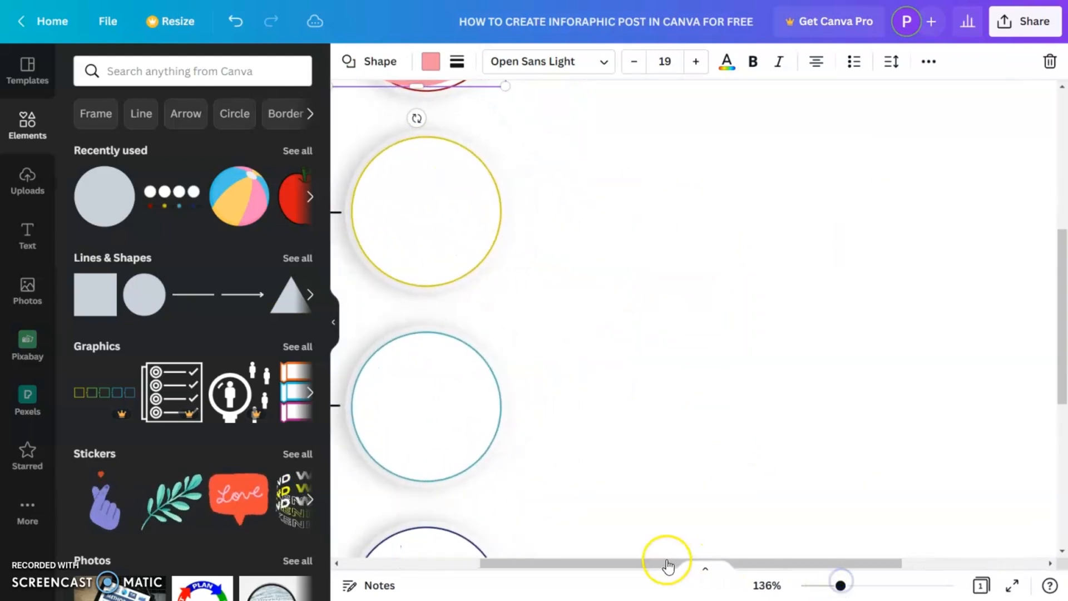
scroll(612, 423, up, 5)
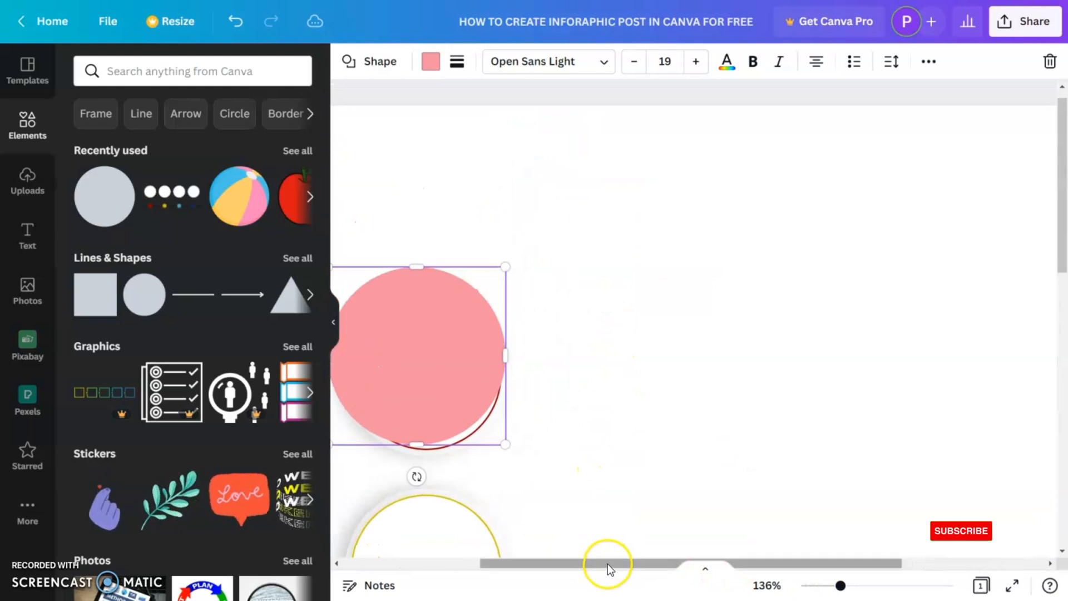
drag(608, 563, 536, 562)
mouse_move(549, 374)
mouse_down()
mouse_move(558, 410)
mouse_move(553, 388)
mouse_up()
- Set the circle's fill to a custom dark red, #AD1111
click(431, 61)
click(89, 377)
click(94, 148)
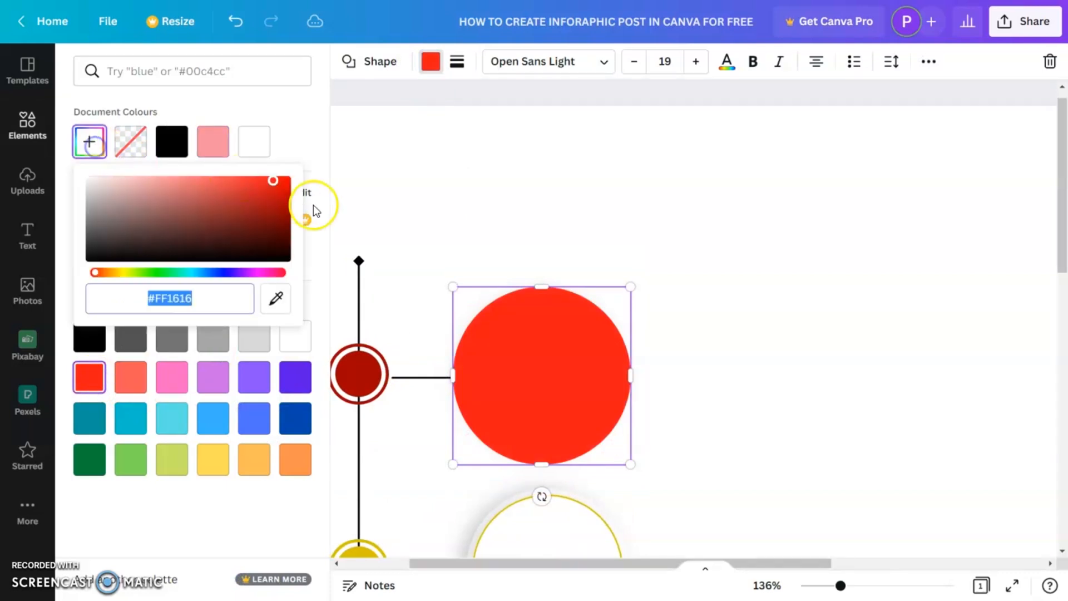
drag(272, 196, 269, 200)
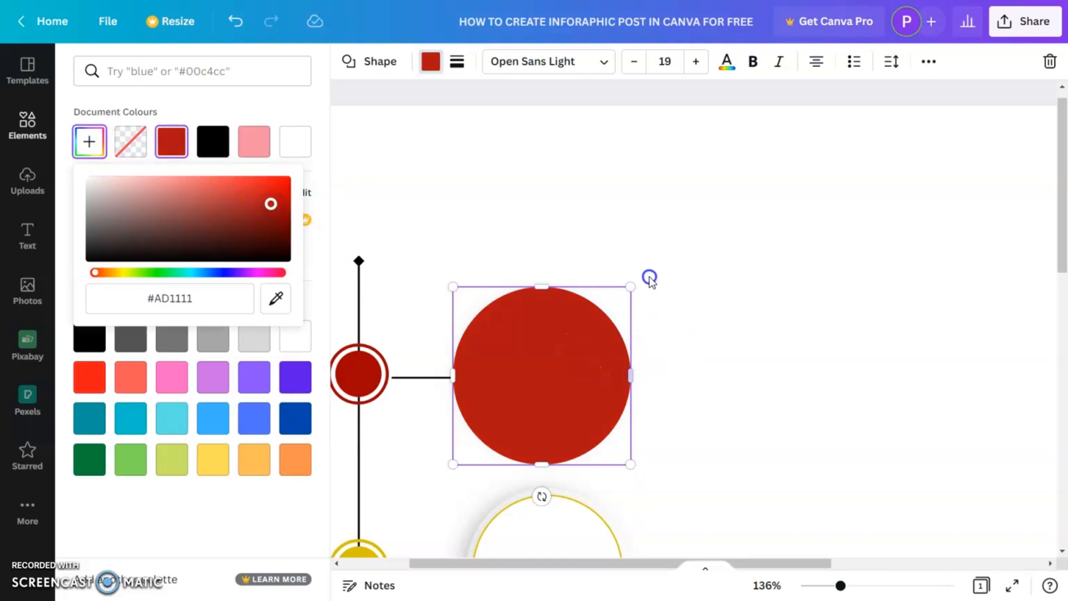
- Send the red circle behind the top white ring, undoing an accidental move
click(590, 336)
right_click(589, 336)
click(698, 458)
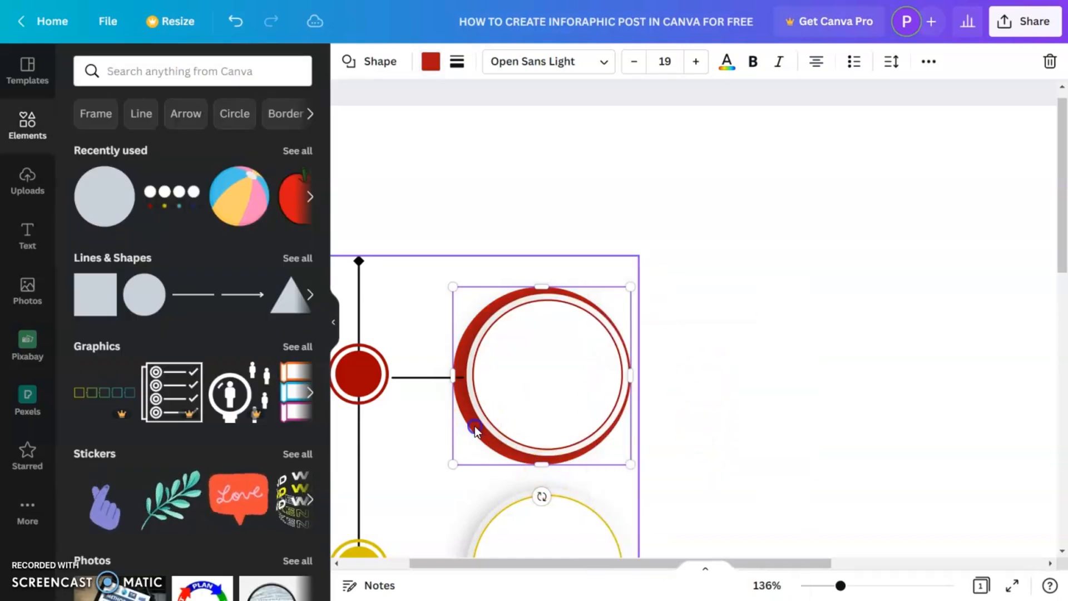
drag(475, 426, 481, 427)
key(ctrl+z)
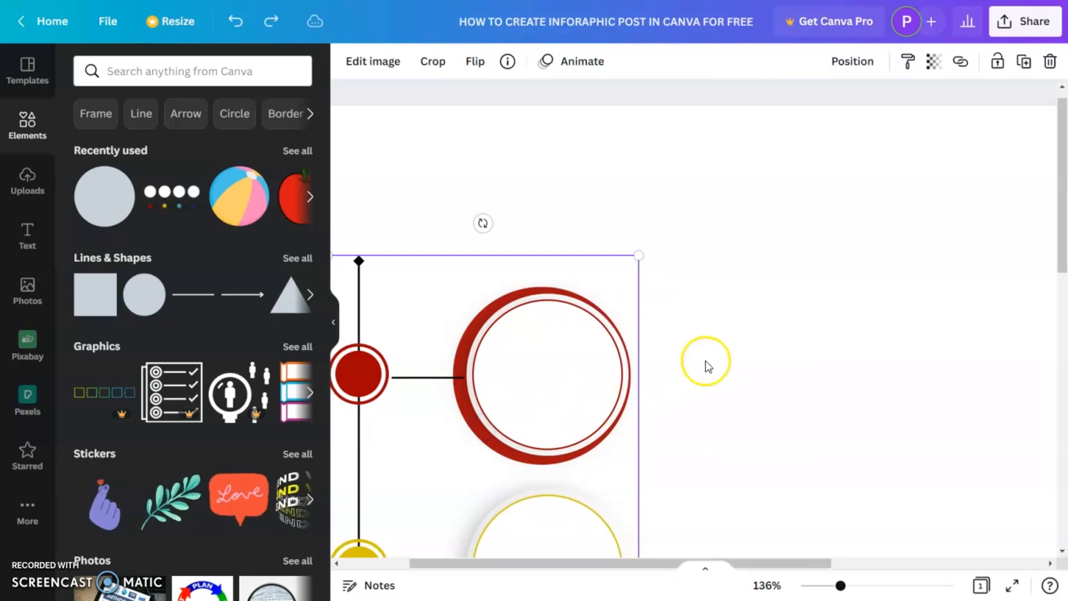
- Reselect the red circle and center it behind the top ring
click(999, 65)
click(797, 257)
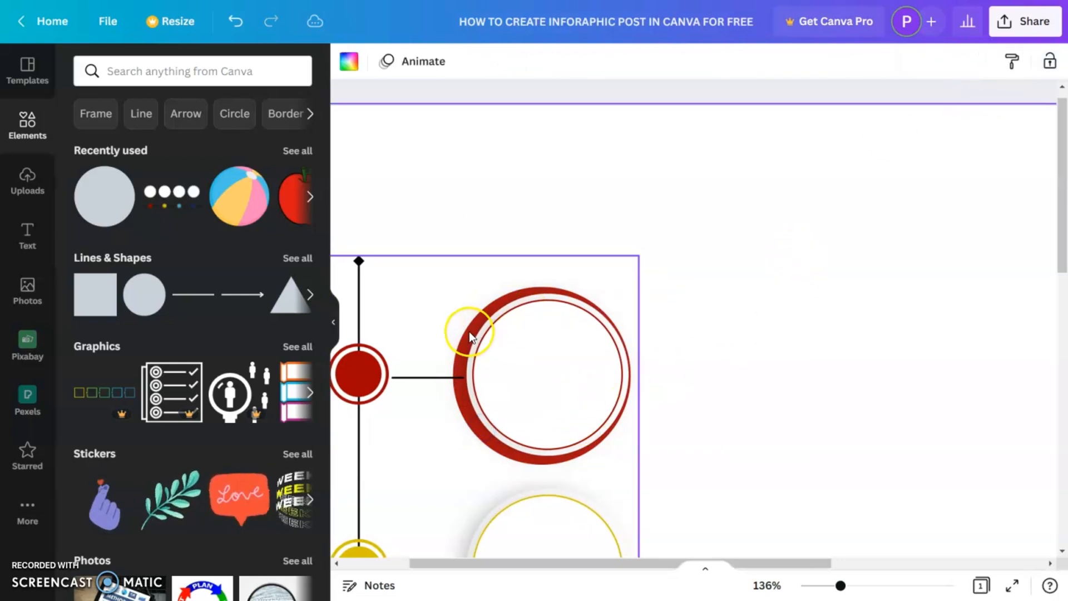
click(492, 332)
drag(505, 302, 510, 299)
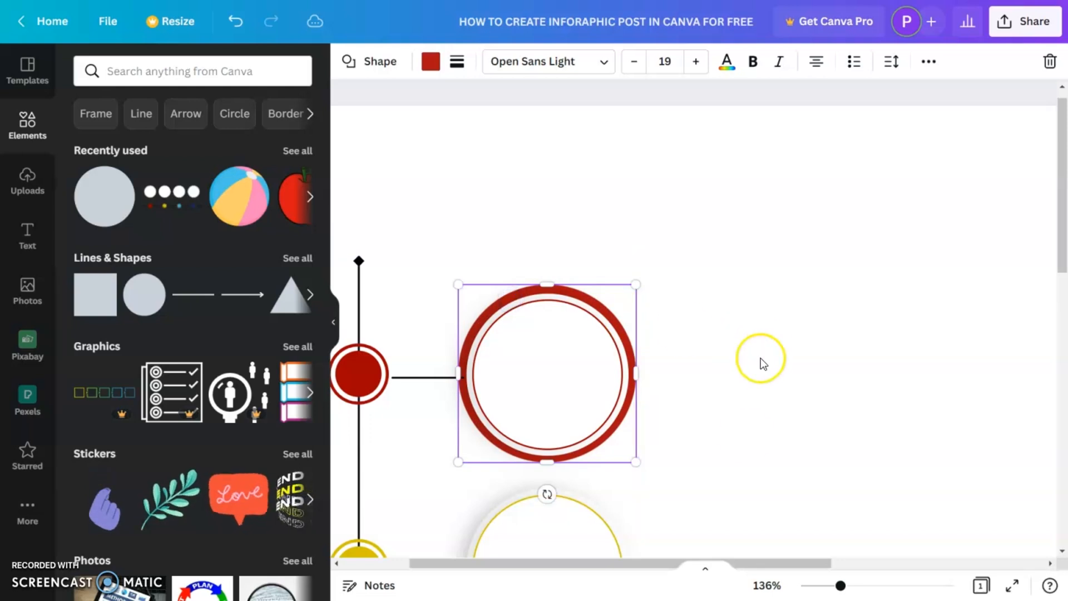
scroll(753, 425, down, 4)
drag(612, 235, 607, 227)
scroll(722, 302, up, 1)
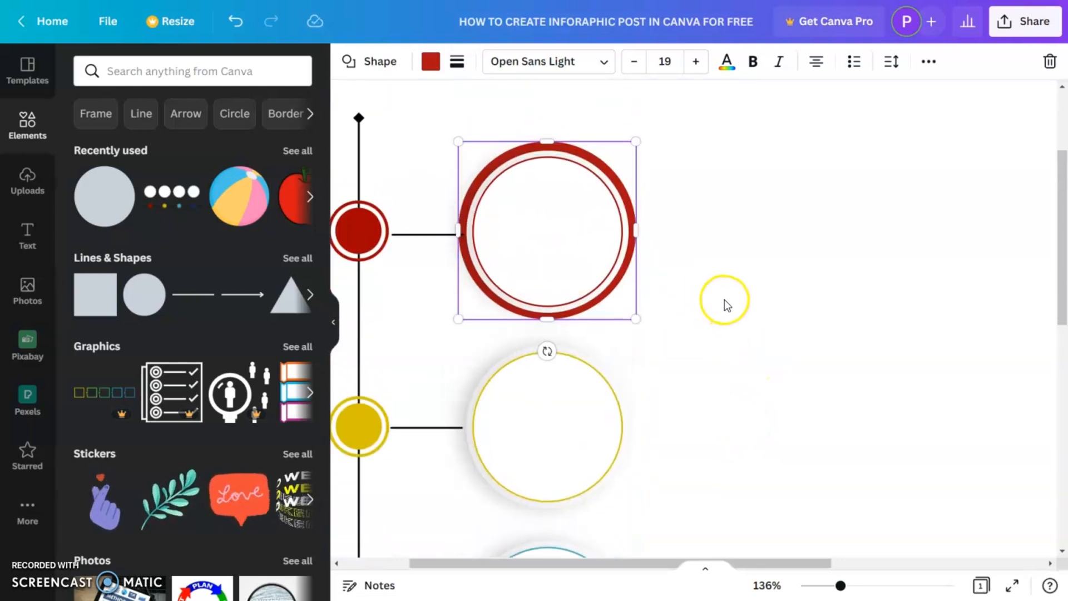
- Duplicate the red circle and place the copy behind the second ring
click(591, 164)
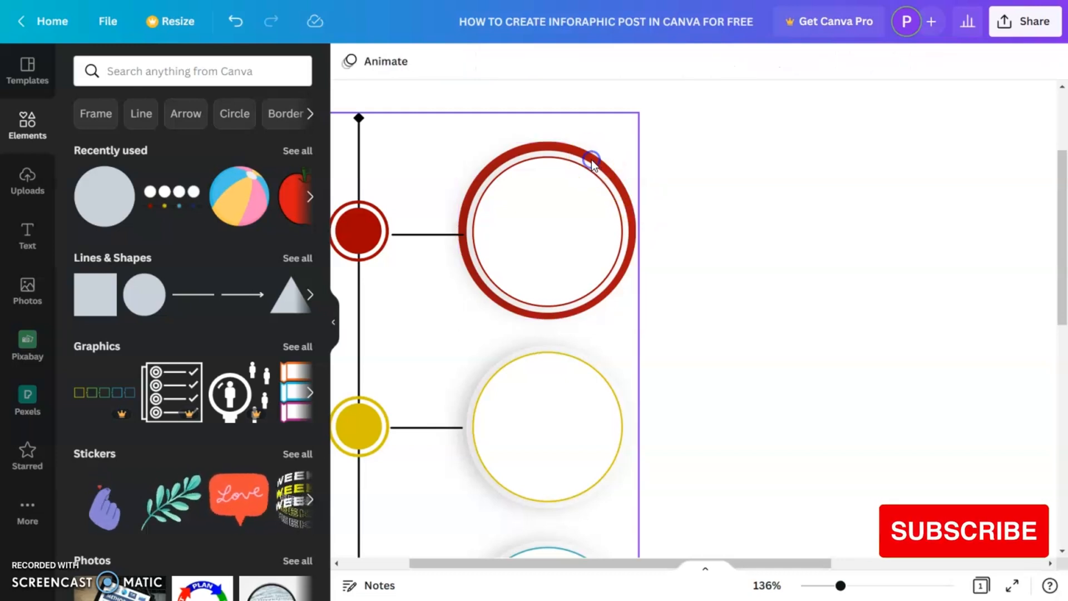
click(591, 164)
click(592, 164)
drag(590, 163, 594, 352)
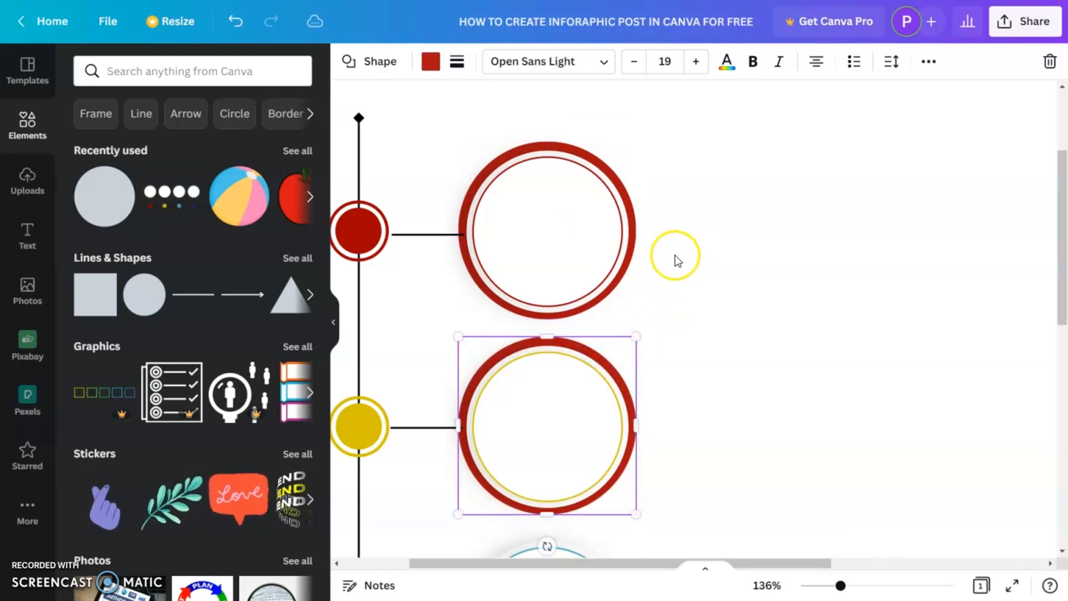
- Change the copied circle's colour to the yellow swatch
click(429, 62)
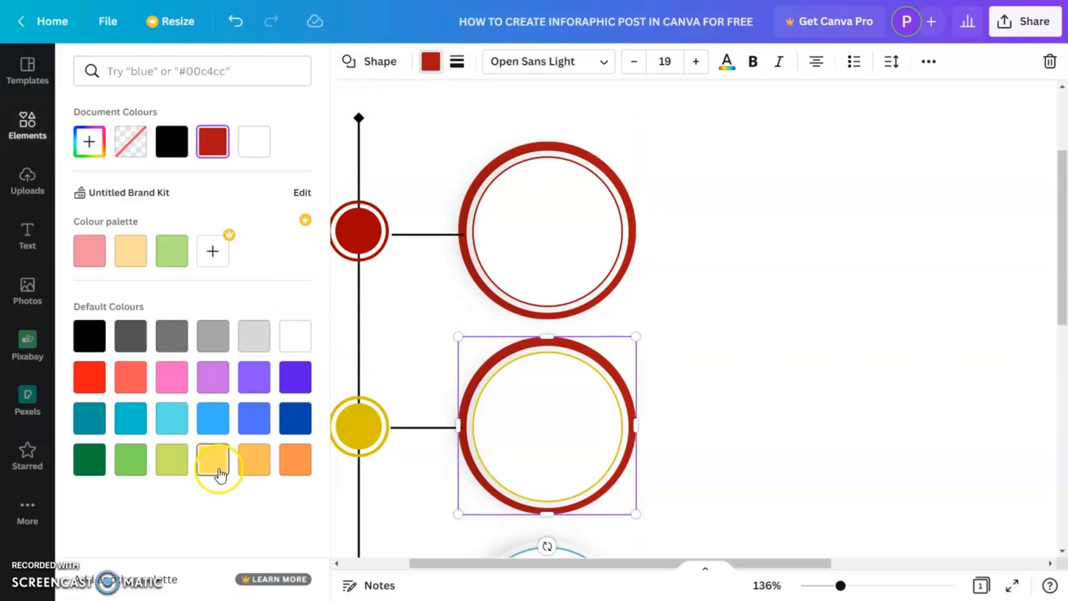
click(219, 473)
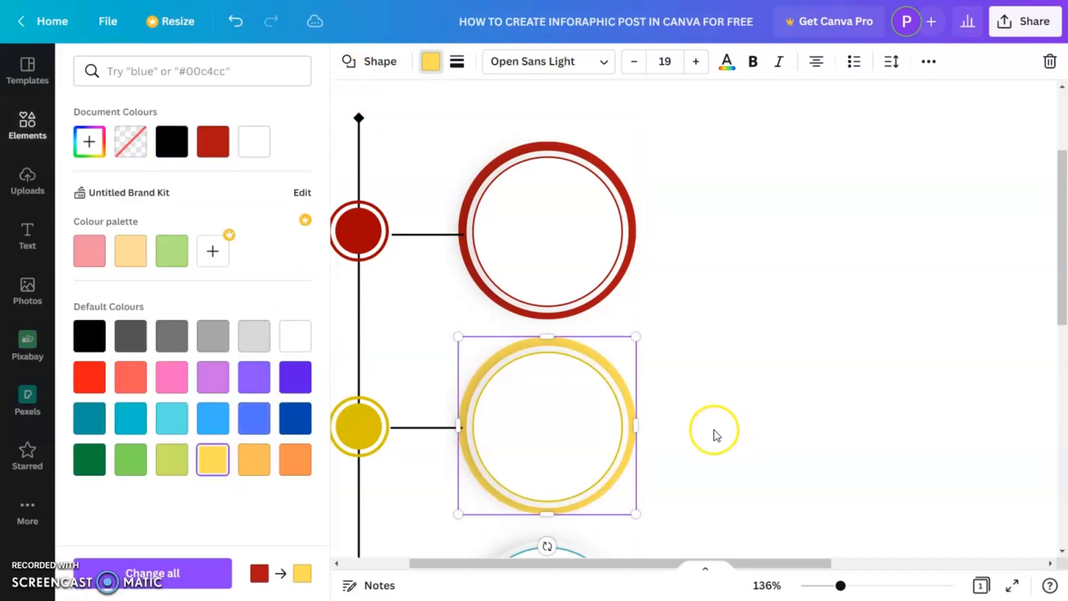
- Select the red and yellow circles together and duplicate them onto the third and fourth rings
scroll(675, 435, down, 5)
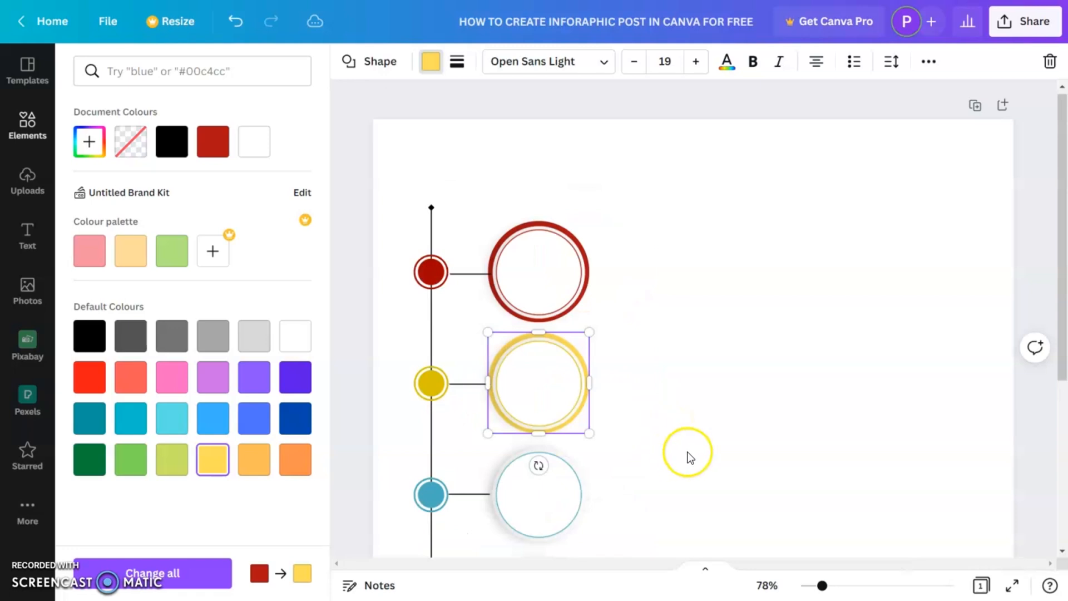
drag(641, 243, 497, 401)
scroll(651, 400, down, 3)
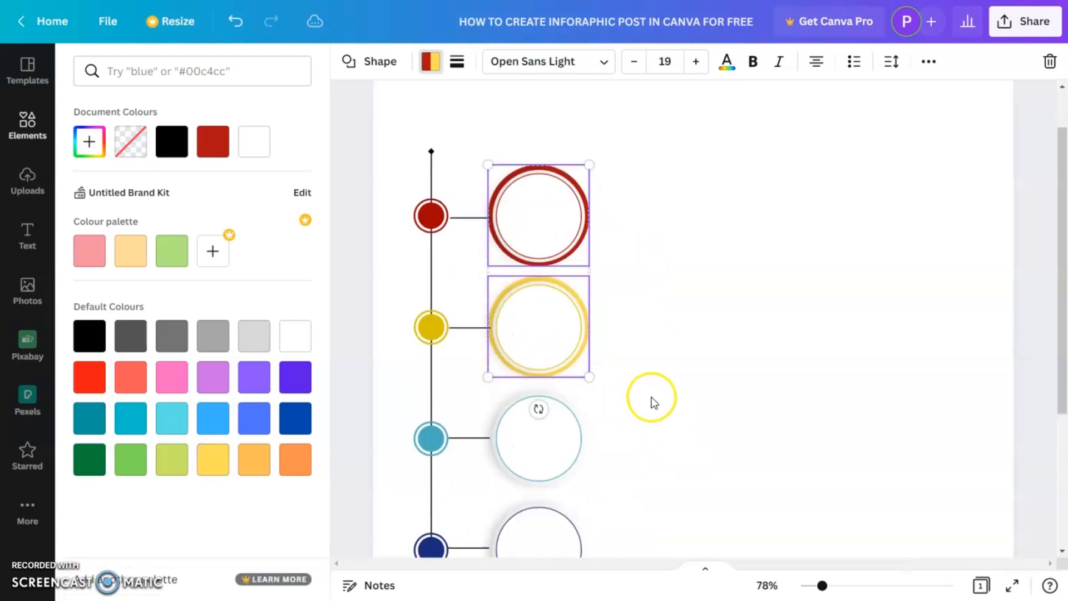
drag(583, 259, 579, 487)
click(667, 469)
click(664, 458)
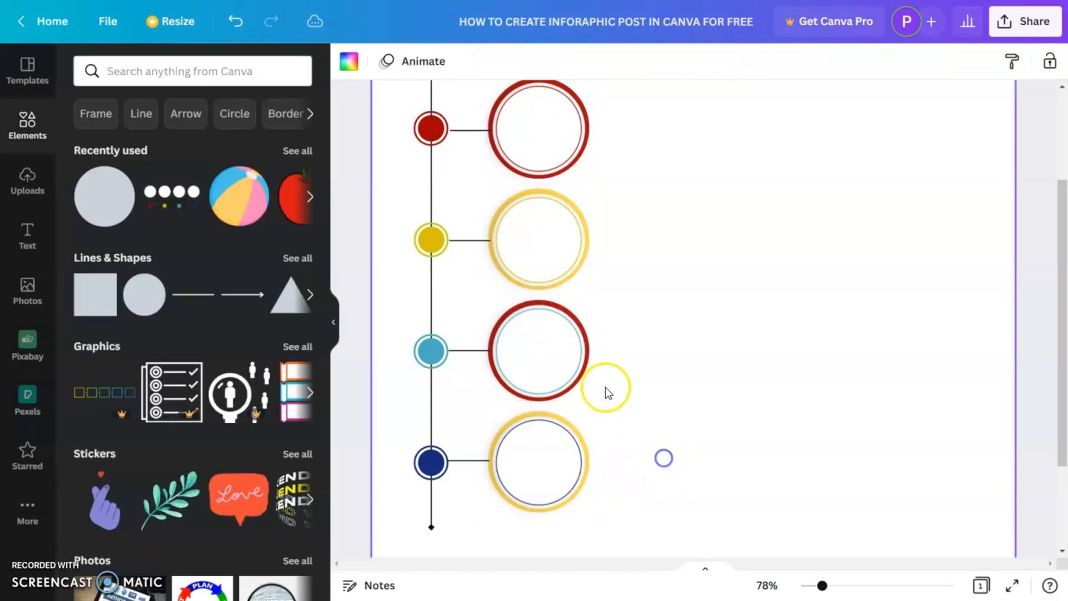
- Change the third ring's circle colour to the light cyan swatch
click(575, 386)
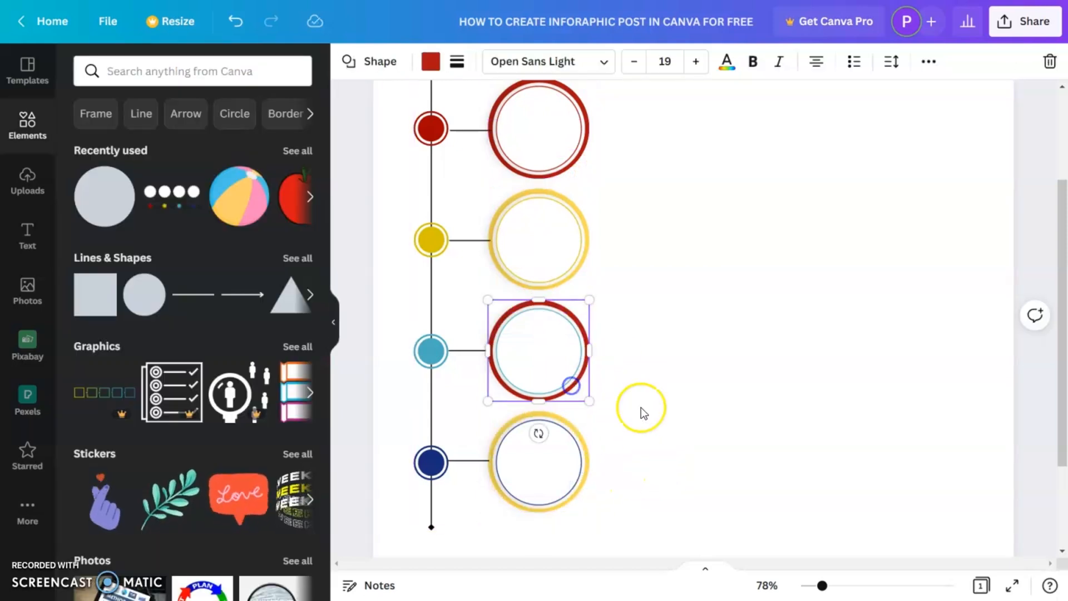
click(427, 62)
click(225, 426)
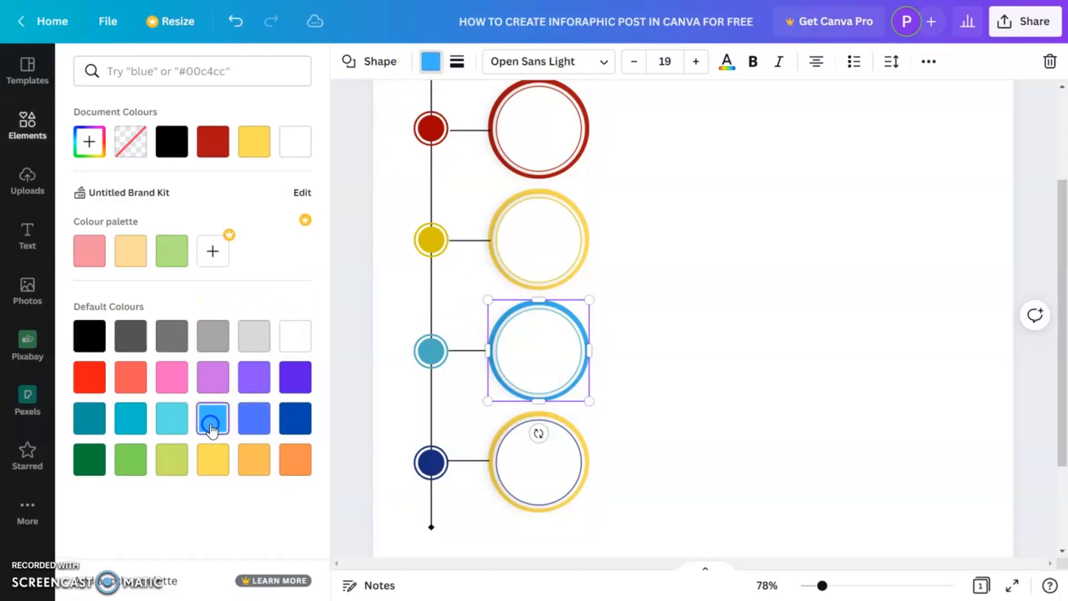
click(181, 432)
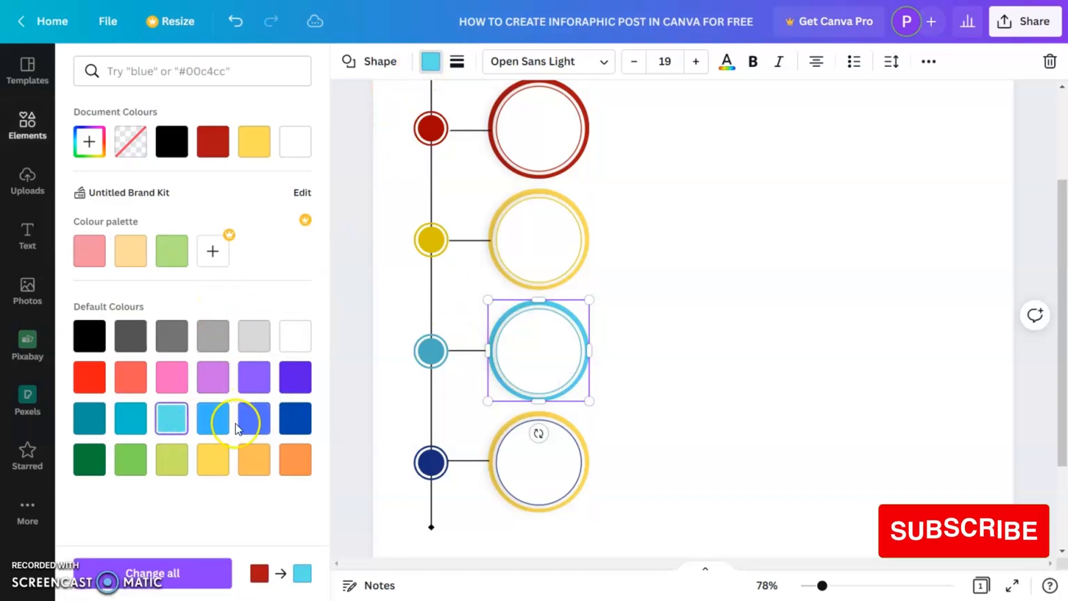
click(89, 141)
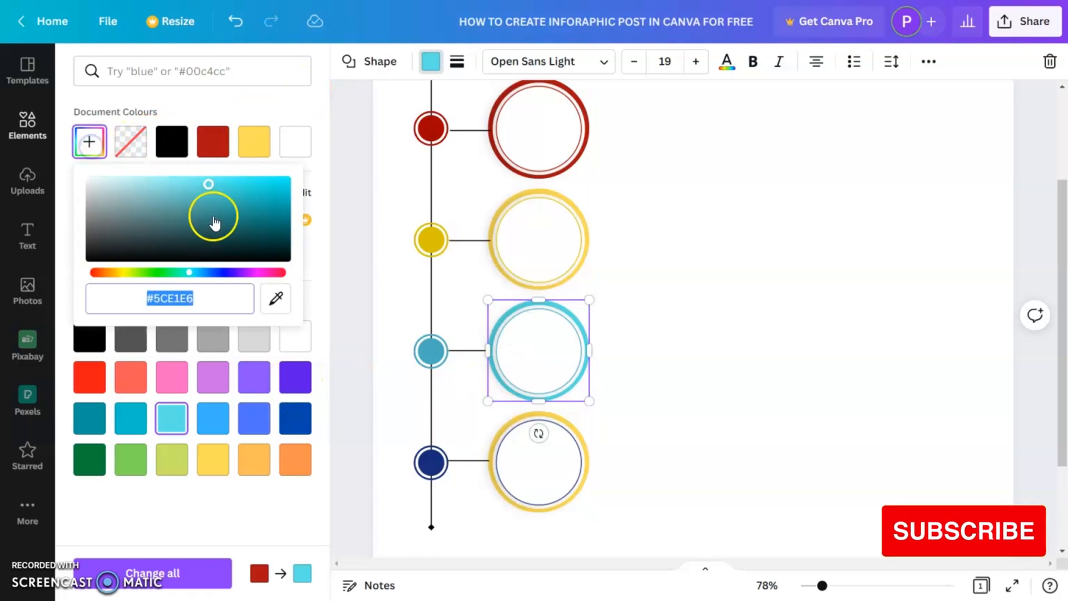
click(579, 382)
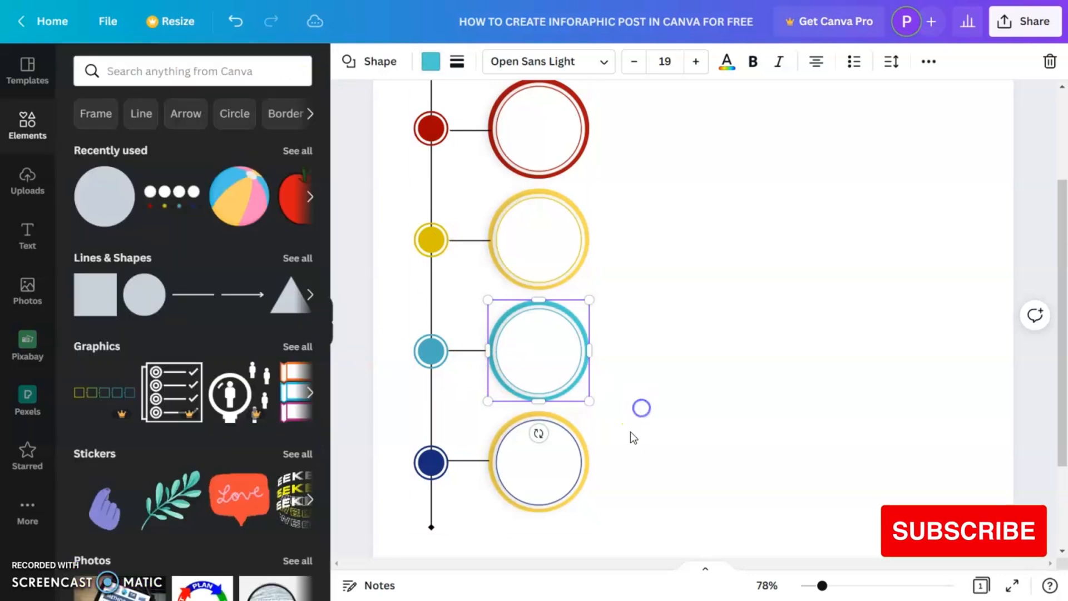
- Change the fourth ring's circle colour to the dark blue swatch
click(572, 479)
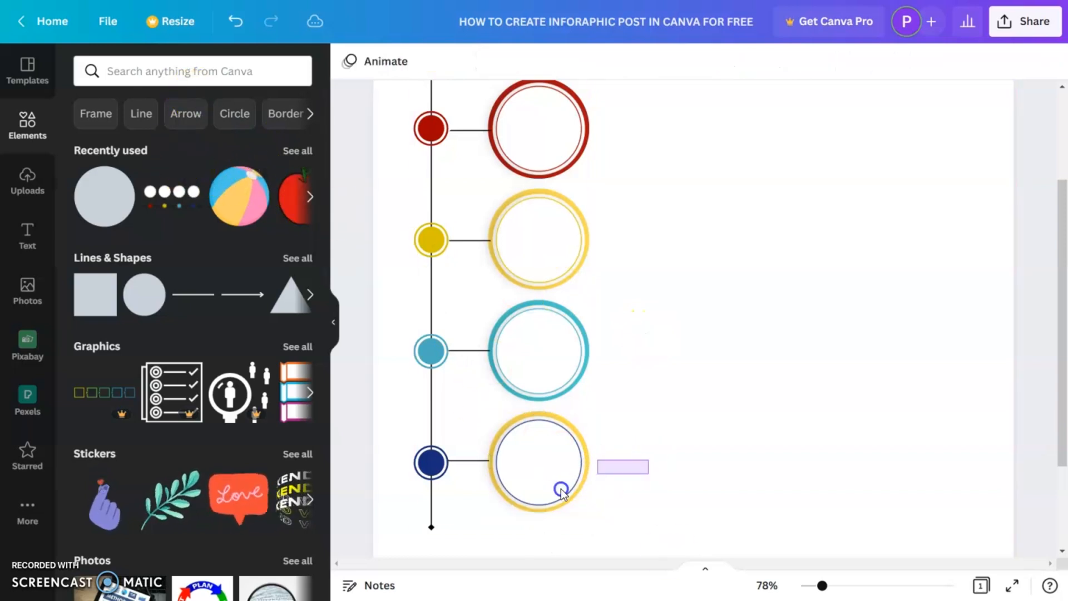
click(431, 61)
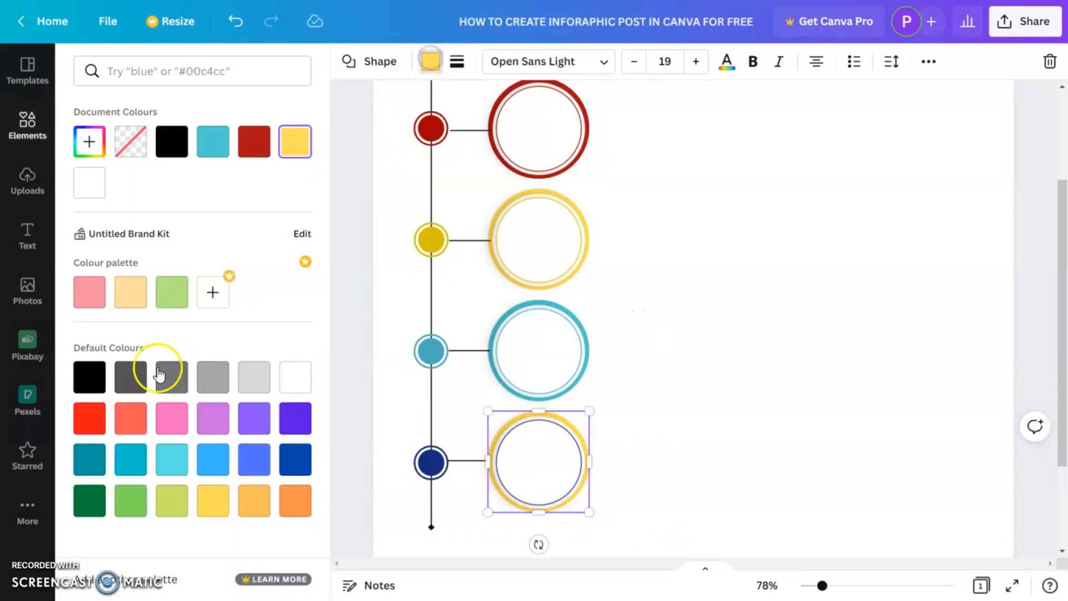
click(290, 458)
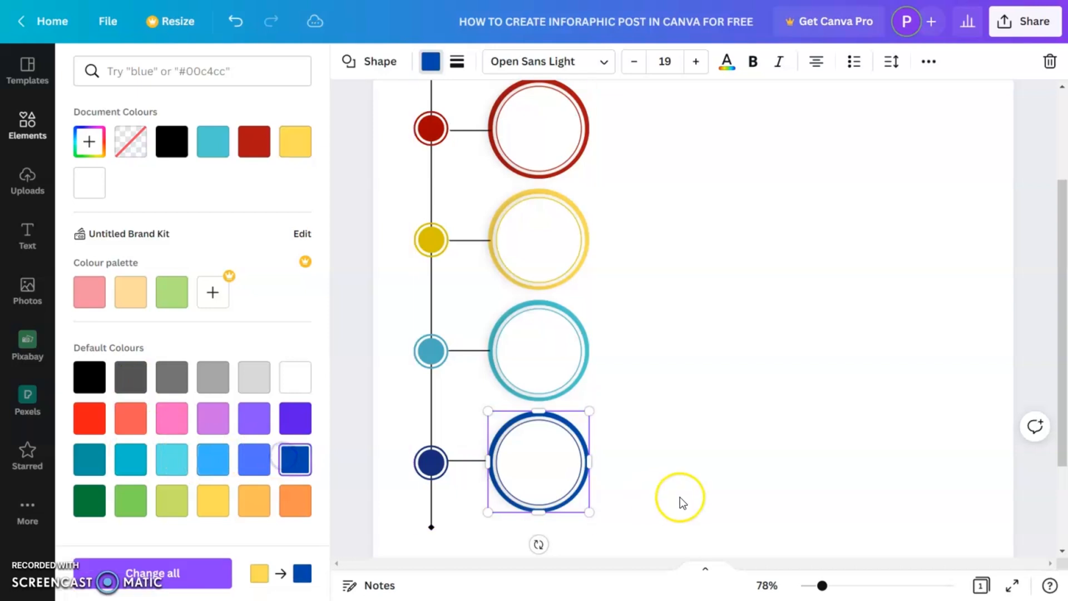
click(696, 438)
click(706, 437)
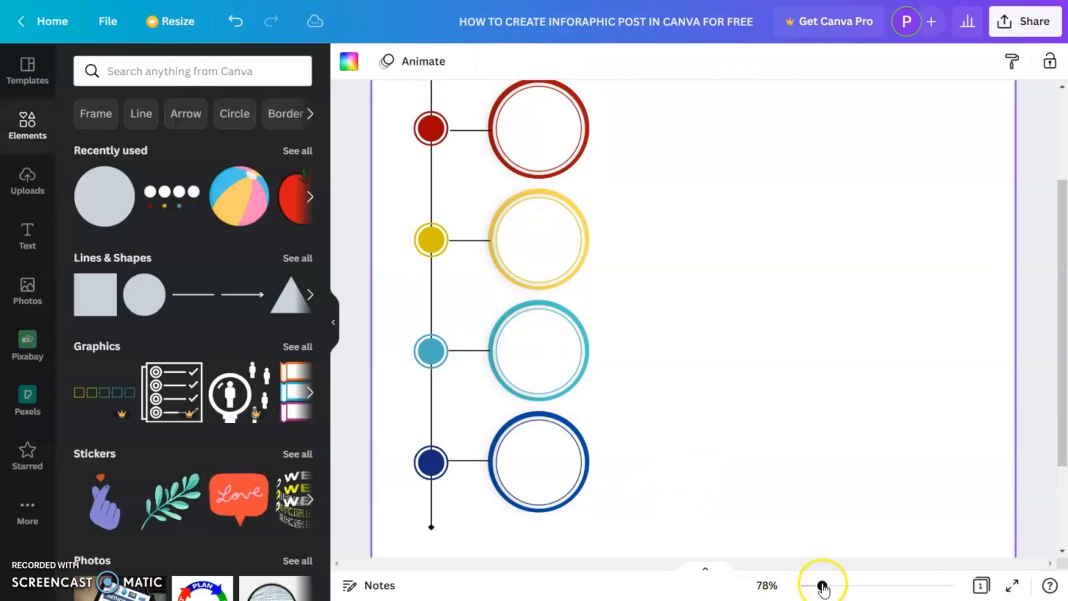
- Add a square shape to the page and position it beside the first ring
drag(822, 585, 815, 585)
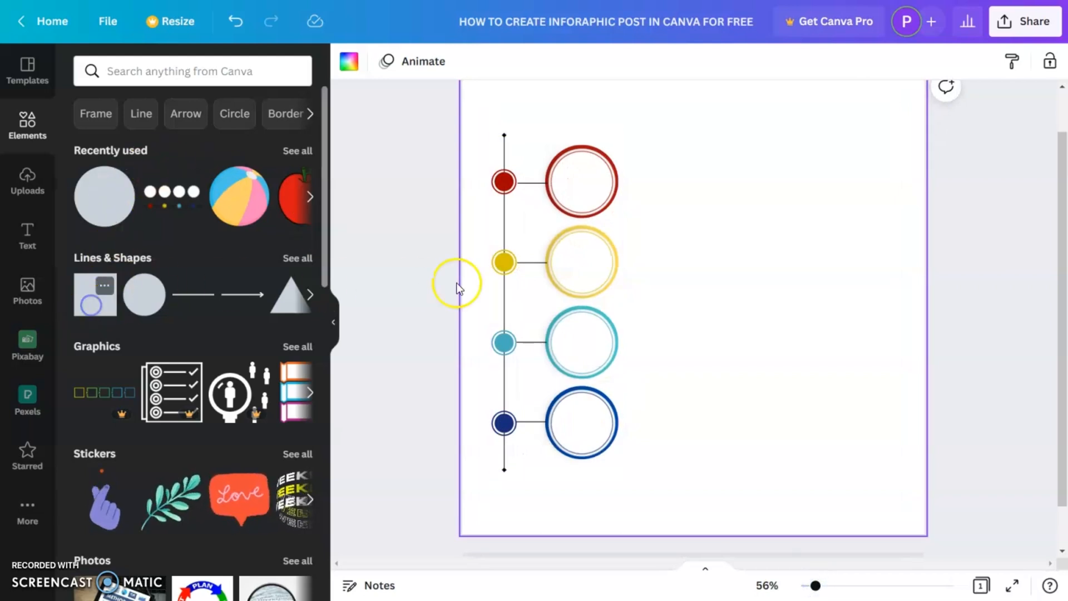
drag(416, 289, 667, 302)
click(803, 369)
drag(723, 358, 672, 283)
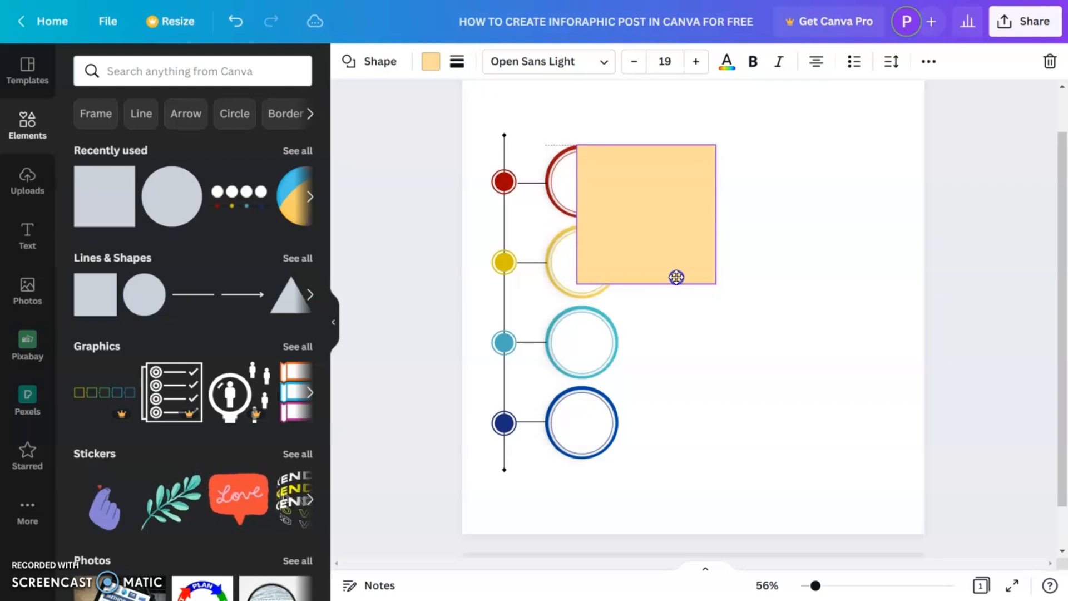
drag(645, 284, 644, 218)
- Resize the square into a rectangle about 324 by 169 starting at the first ring's circle centre
drag(815, 586, 851, 584)
drag(620, 563, 512, 548)
scroll(792, 358, up, 8)
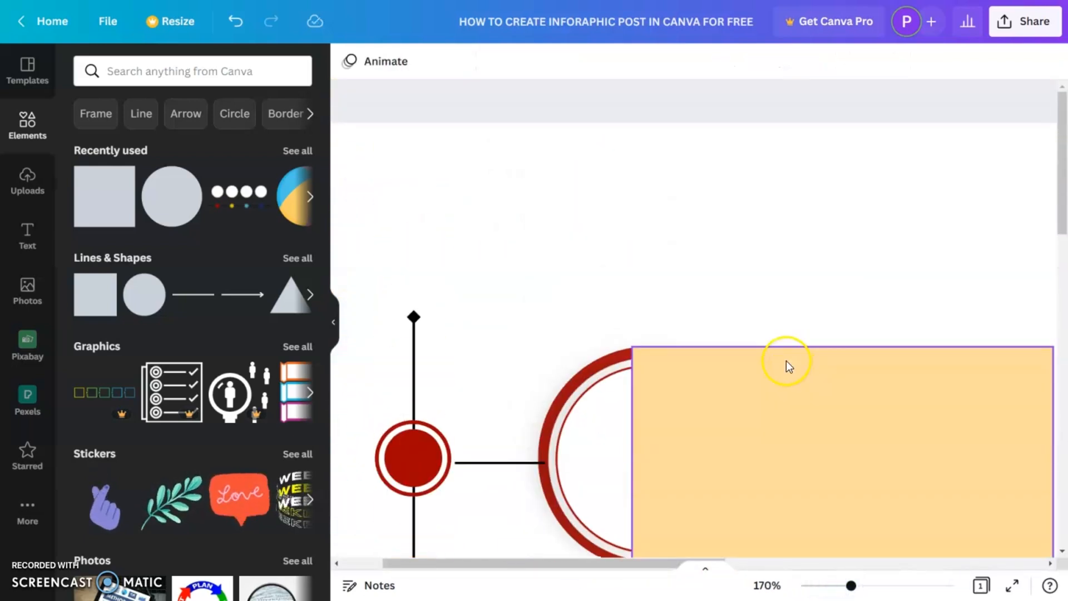
scroll(789, 360, down, 2)
click(750, 350)
drag(842, 420, 843, 416)
mouse_move(753, 354)
mouse_down()
mouse_move(789, 353)
mouse_move(767, 355)
mouse_up()
drag(852, 418, 843, 422)
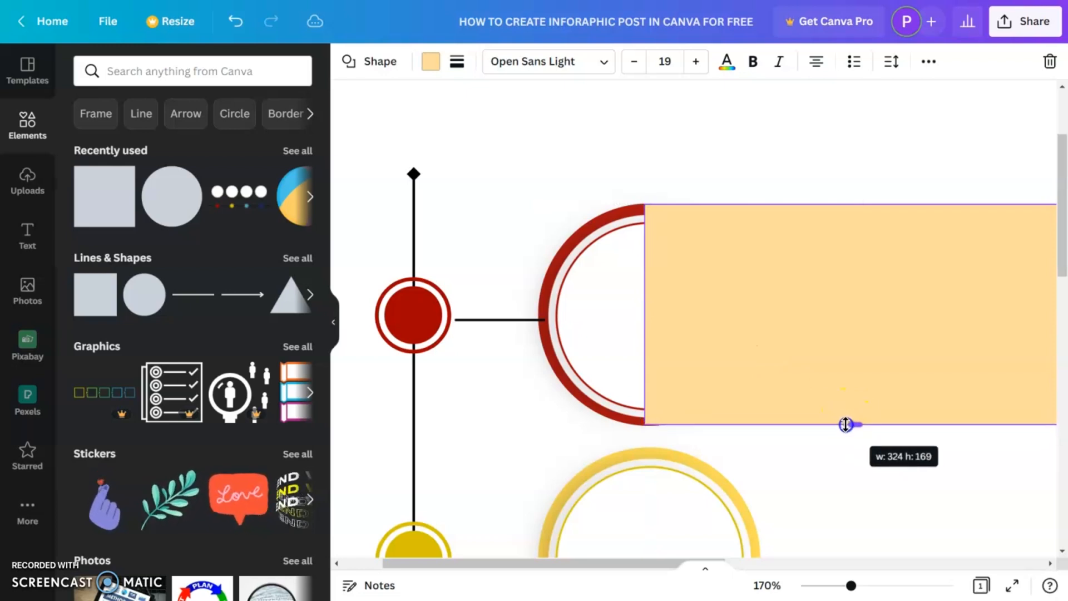
drag(846, 424, 847, 424)
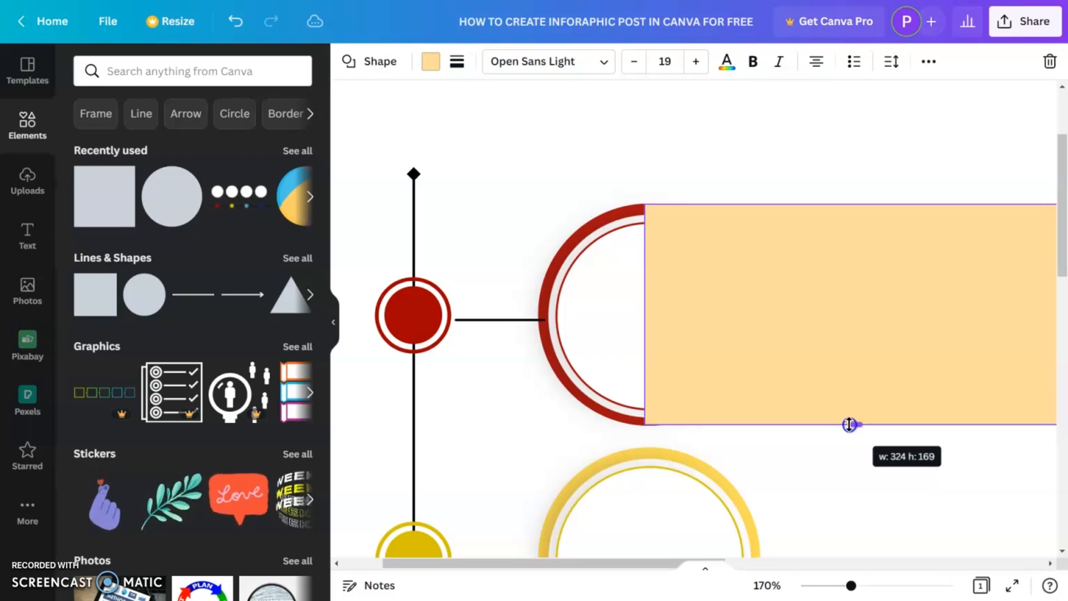
drag(850, 424, 849, 425)
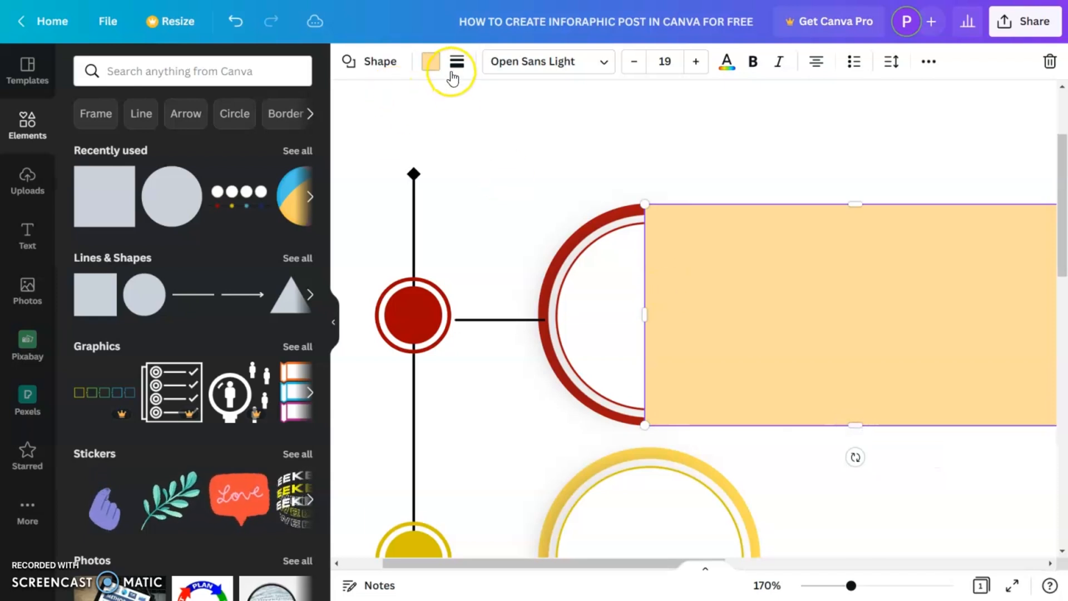
- Colour the rectangle with the red swatch and send it behind the first ring's circle
click(431, 61)
click(296, 142)
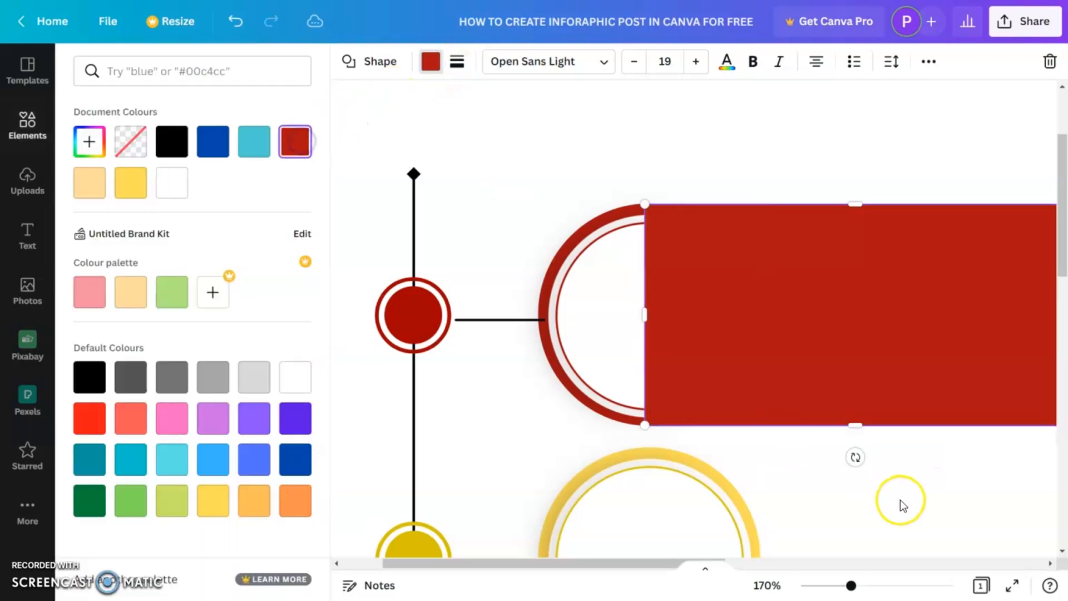
right_click(765, 369)
click(853, 456)
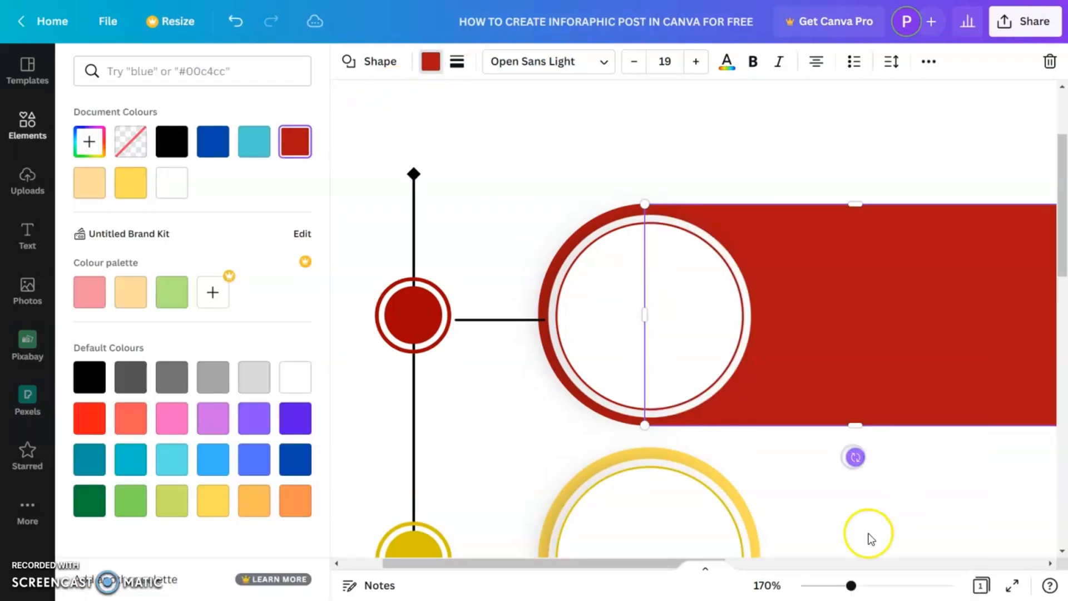
- Widen the red rectangle so it stretches nearly to the page's right edge
drag(852, 585, 844, 586)
scroll(894, 529, down, 4)
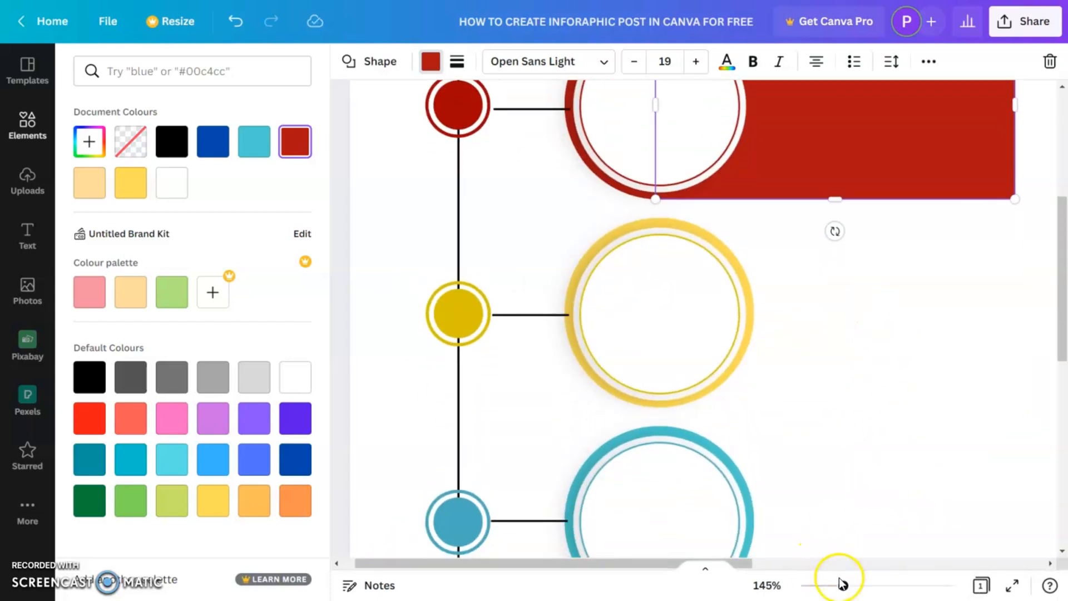
drag(844, 585, 864, 584)
drag(658, 571, 605, 566)
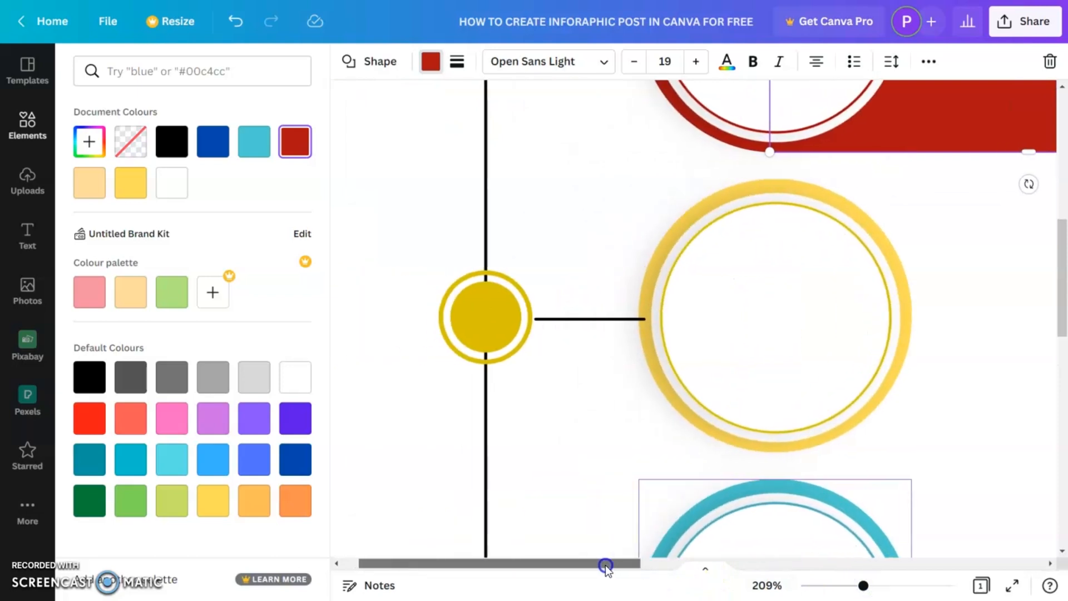
drag(864, 585, 827, 586)
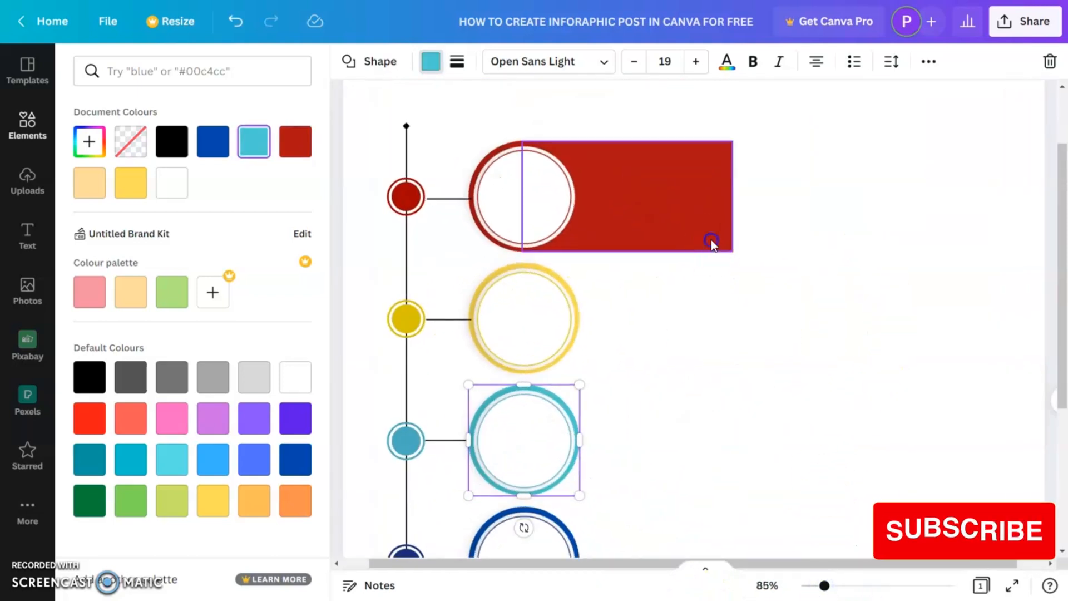
click(714, 222)
drag(735, 197, 1009, 196)
- Duplicate the red rectangle and move the copy behind the second ring
click(794, 205)
click(861, 357)
drag(832, 215, 834, 323)
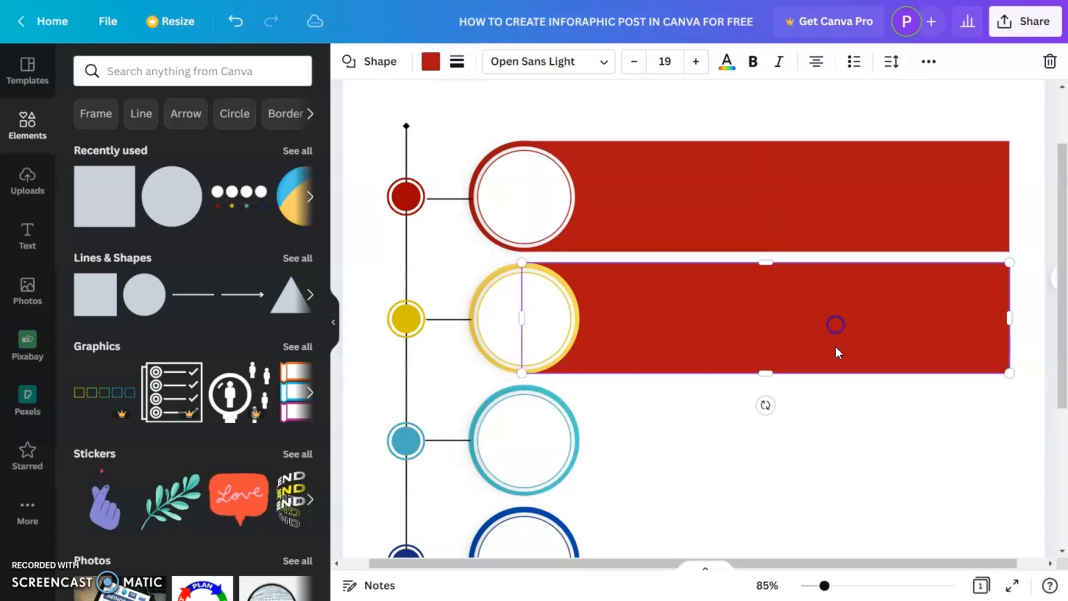
- Change the copied rectangle's colour to yellow
click(430, 64)
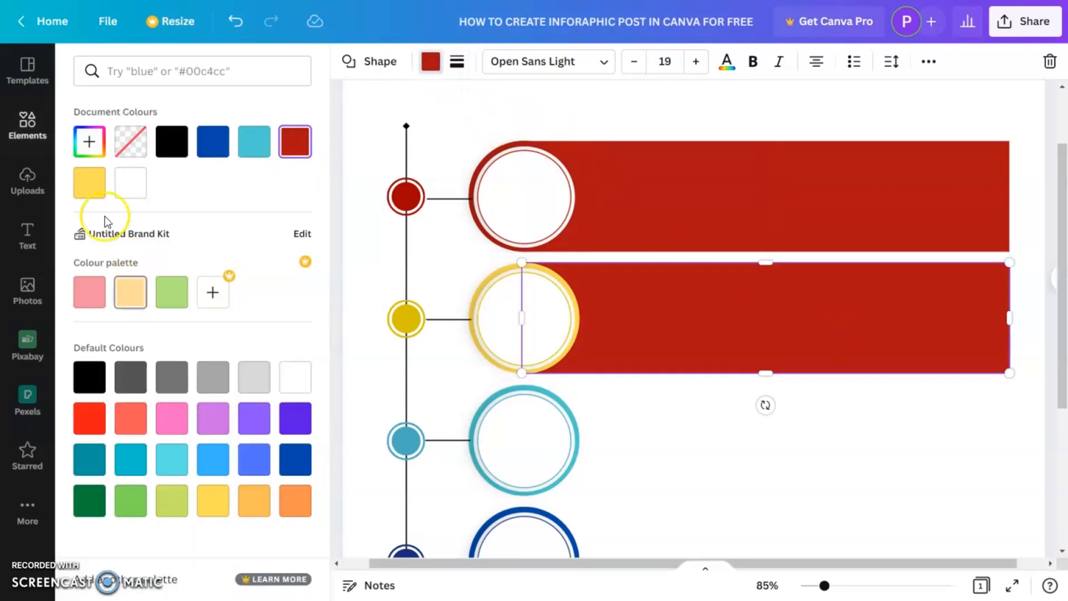
click(131, 290)
click(727, 325)
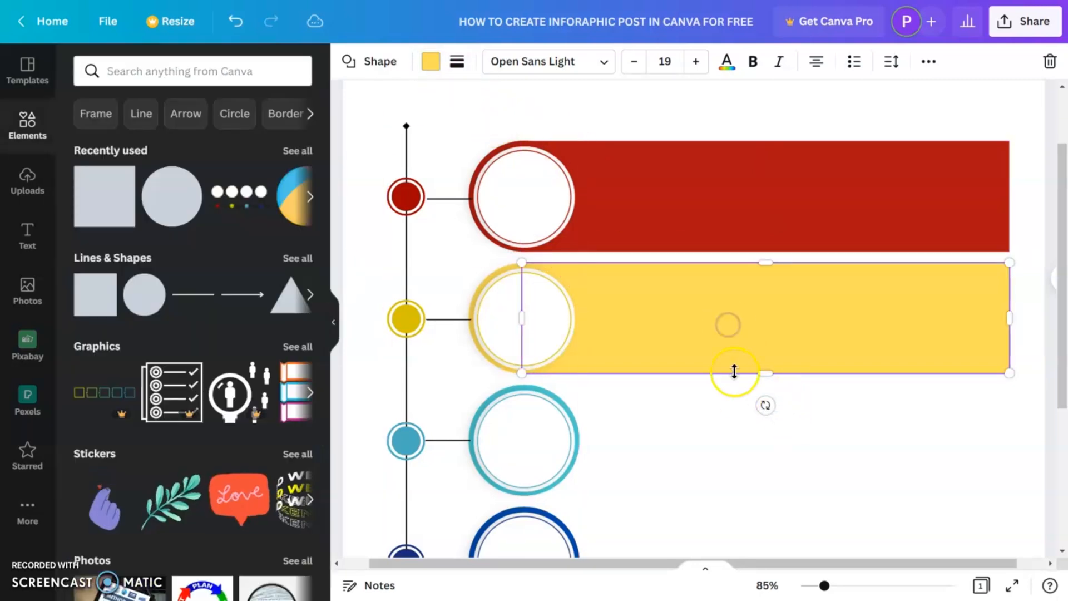
- Duplicate the yellow rectangle behind the third ring and colour it with the light cyan swatch
scroll(728, 334, down, 3)
click(653, 312)
drag(658, 183, 663, 308)
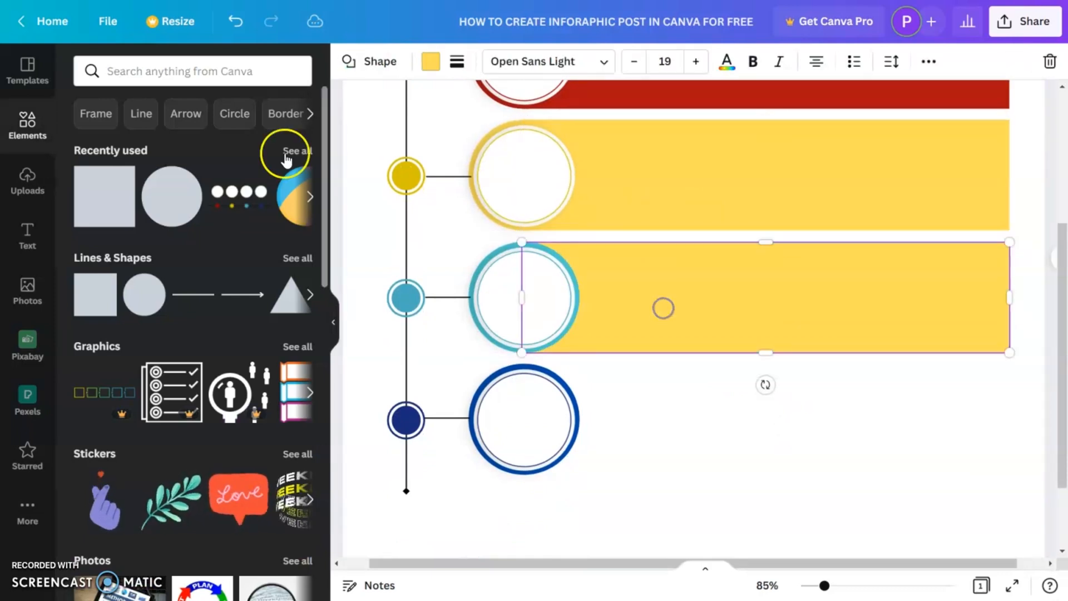
click(431, 61)
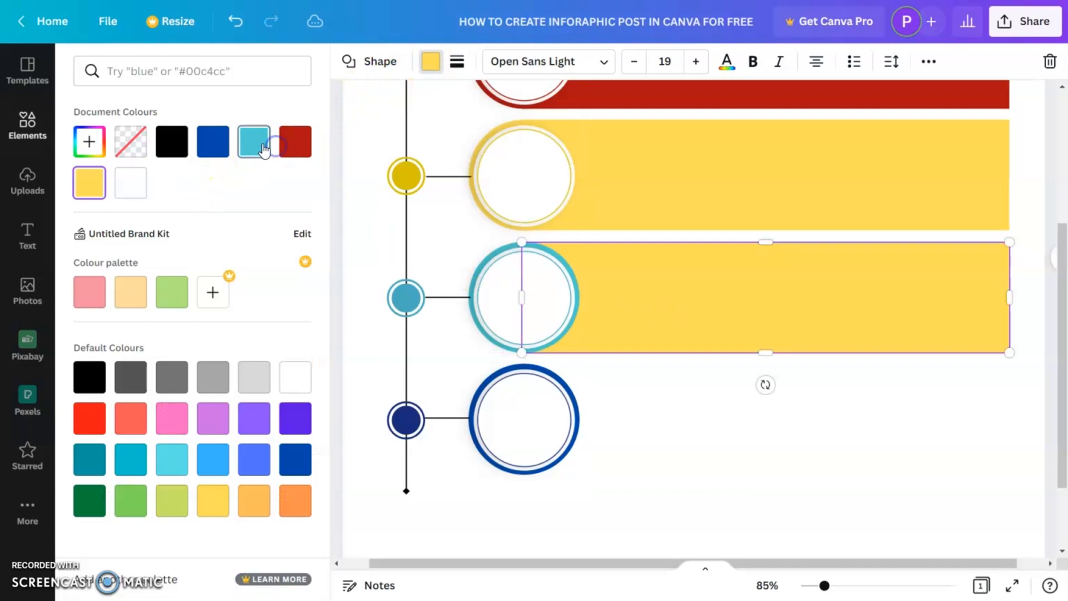
click(253, 141)
- Duplicate the cyan rectangle behind the fourth ring and colour it with the dark blue swatch
drag(736, 295, 736, 419)
click(212, 141)
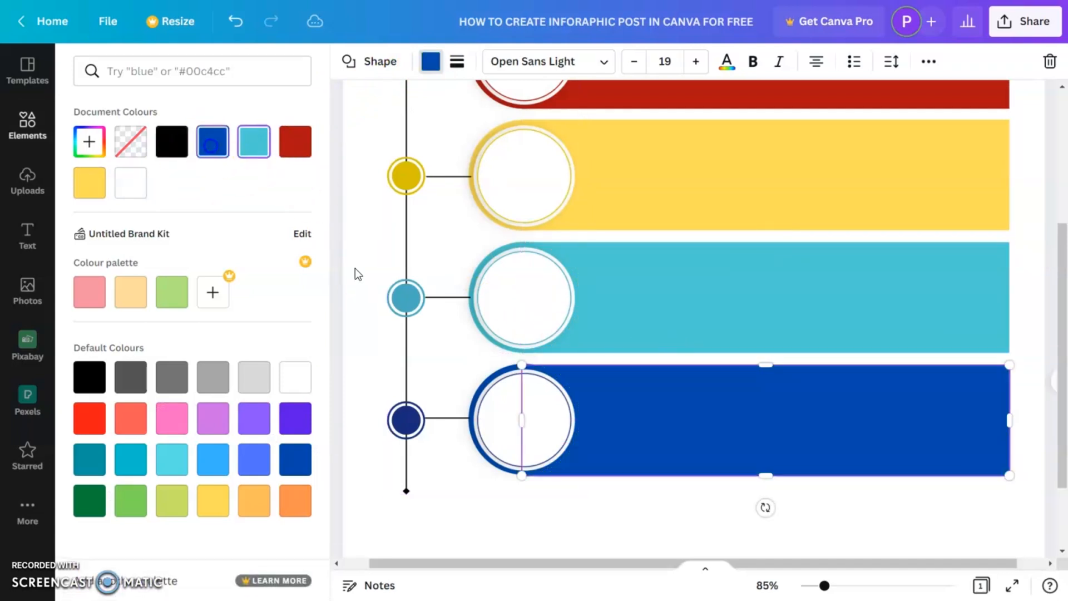
click(606, 490)
drag(666, 458, 667, 458)
click(668, 489)
mouse_move(828, 591)
mouse_down()
mouse_move(808, 586)
mouse_move(817, 592)
mouse_up()
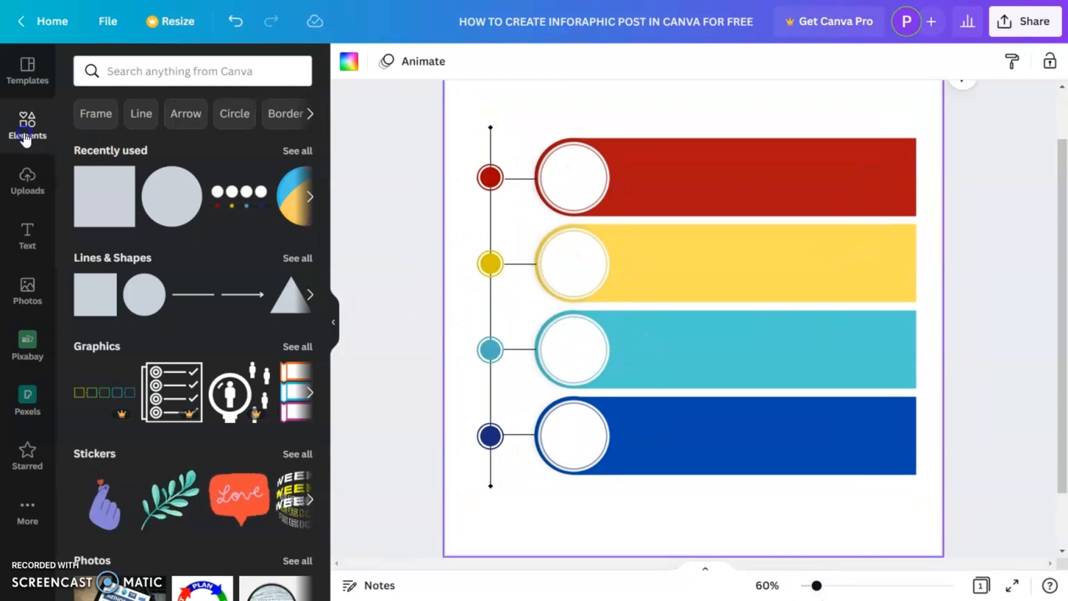
- Search the elements for "idea" and add the outlined lightbulb graphic to the page
click(161, 69)
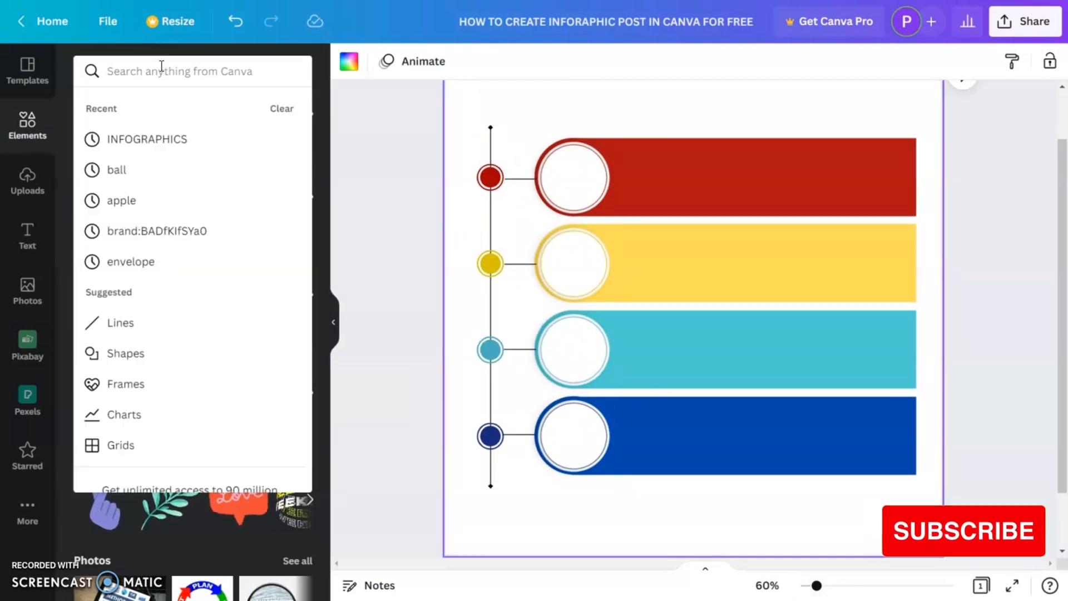
text(idea)
key(Return)
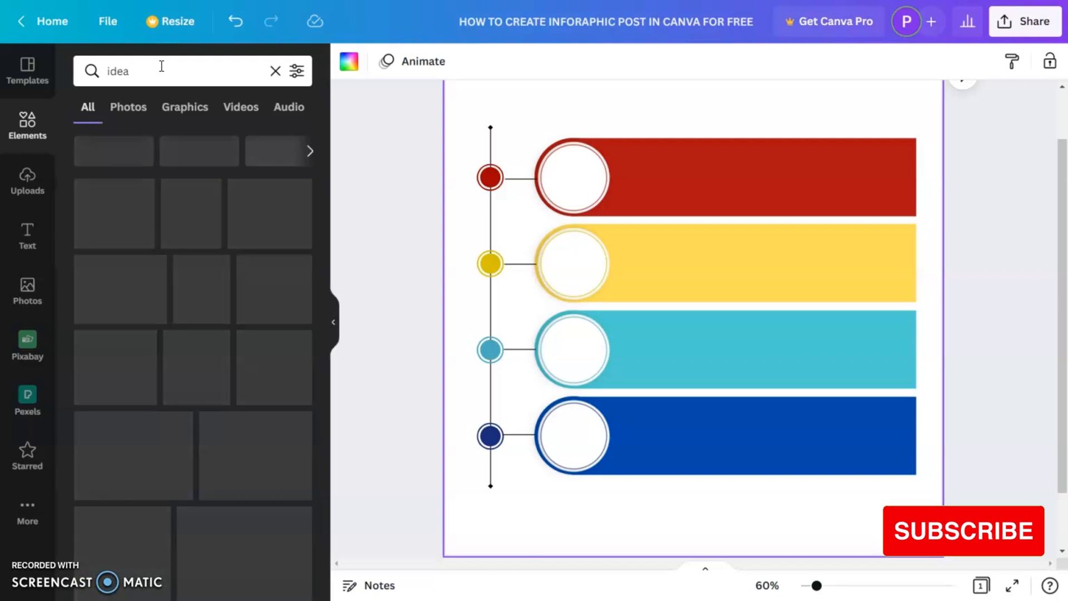
click(123, 240)
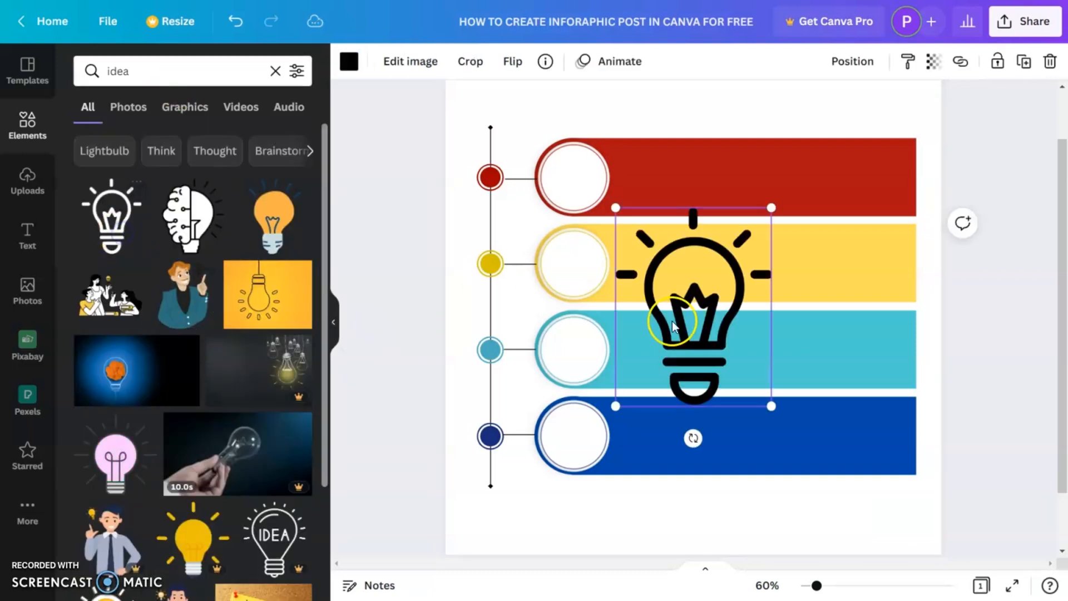
- Shrink the lightbulb icon and place it inside the first ring's circle
drag(771, 398, 645, 280)
mouse_move(588, 262)
mouse_down()
mouse_move(577, 191)
mouse_move(589, 206)
mouse_move(576, 229)
mouse_move(578, 260)
mouse_up()
click(517, 157)
click(573, 177)
key(ctrl+z)
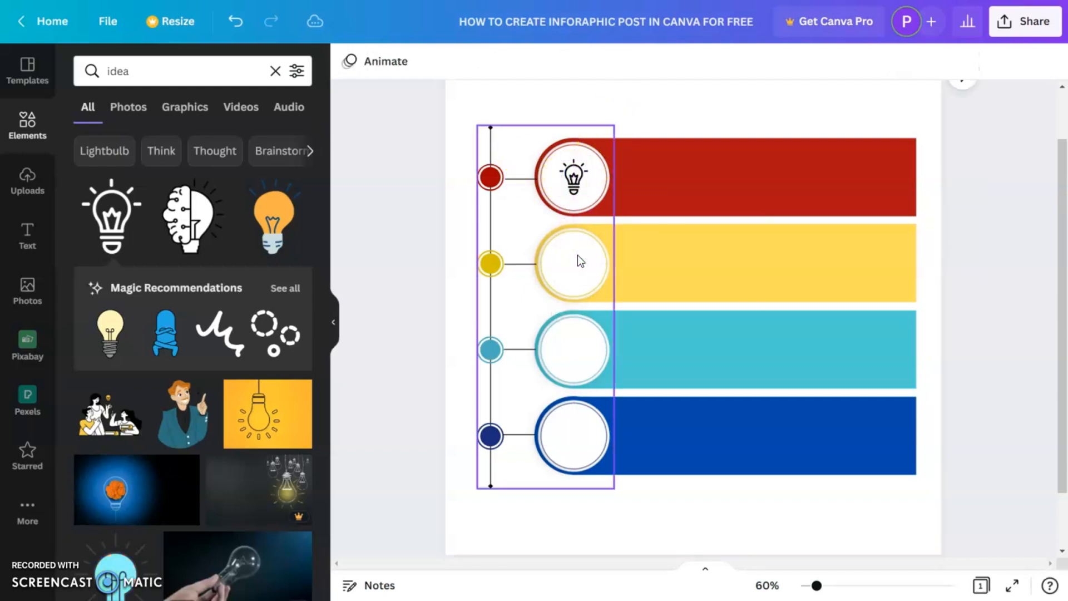
click(558, 100)
drag(573, 174, 572, 178)
click(400, 114)
- Search the elements for "speaker" and add an outlined megaphone graphic to the page
click(172, 69)
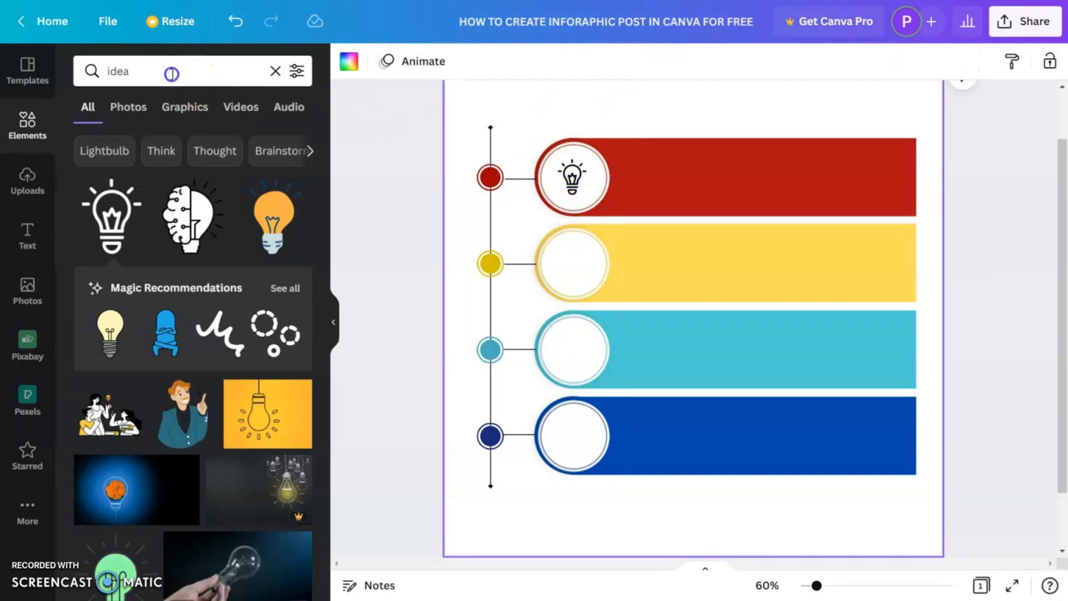
text(speaker)
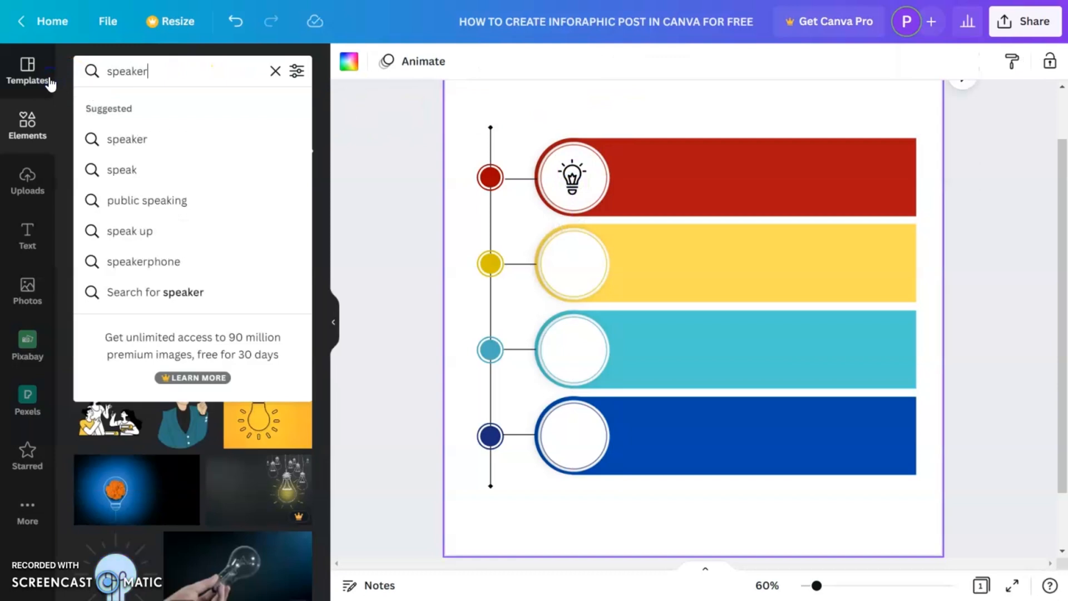
key(Return)
click(123, 225)
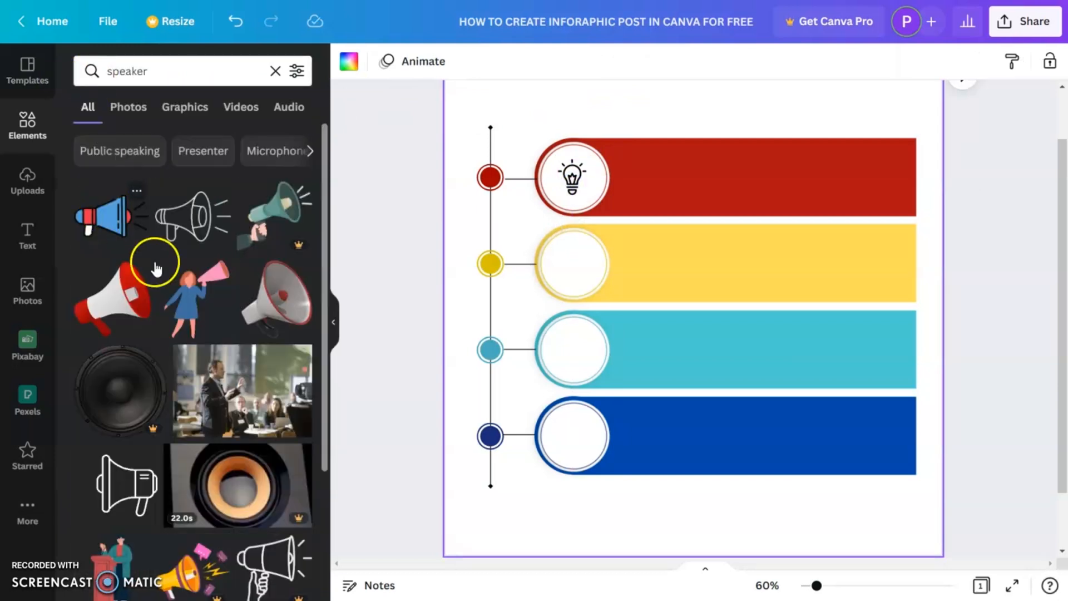
scroll(185, 440, down, 10)
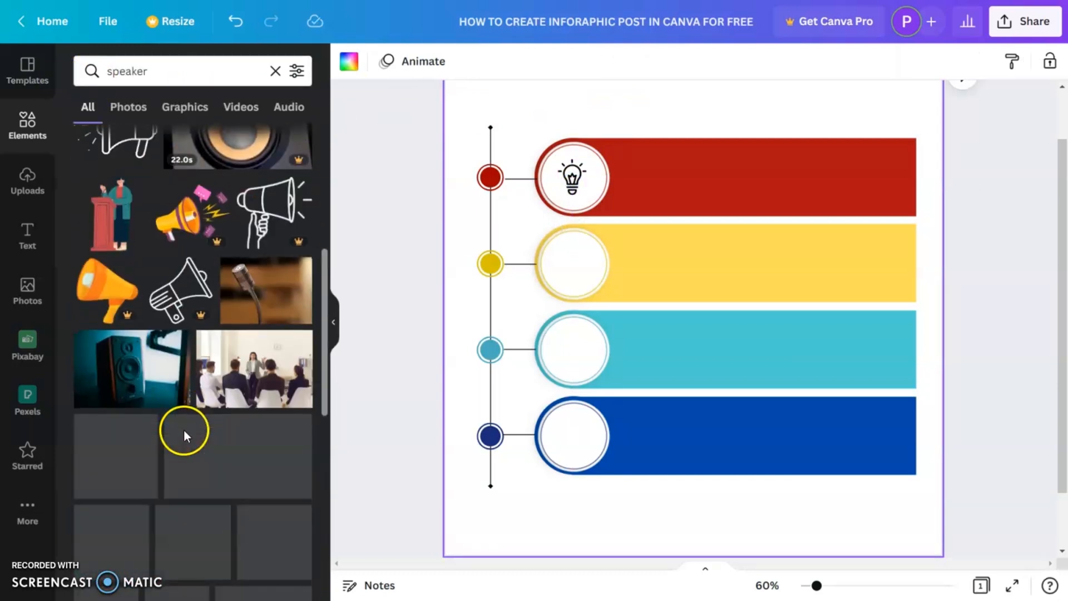
scroll(185, 437, down, 10)
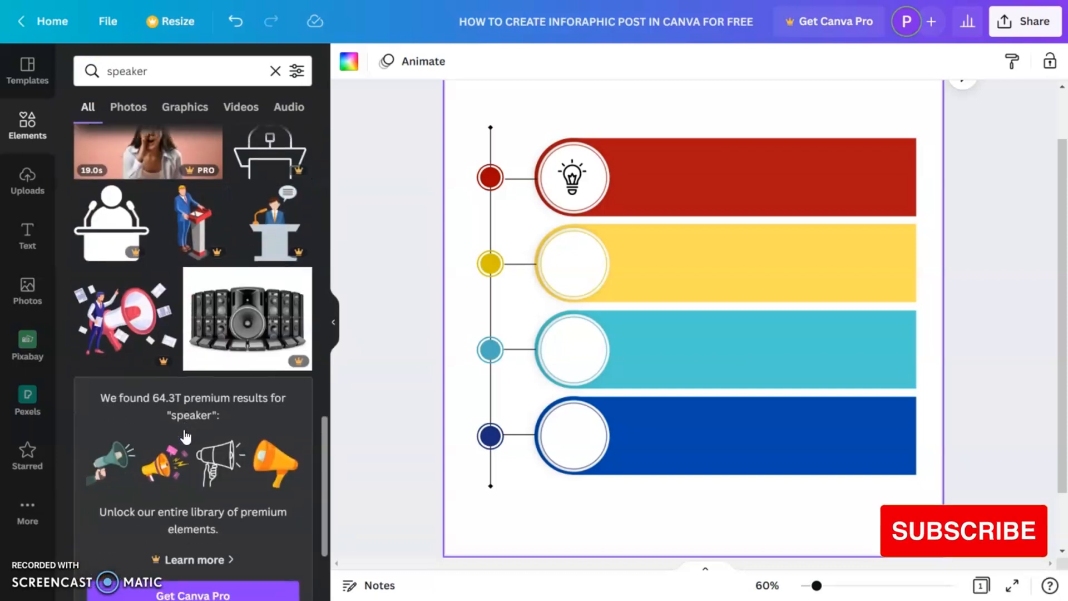
scroll(185, 426, down, 4)
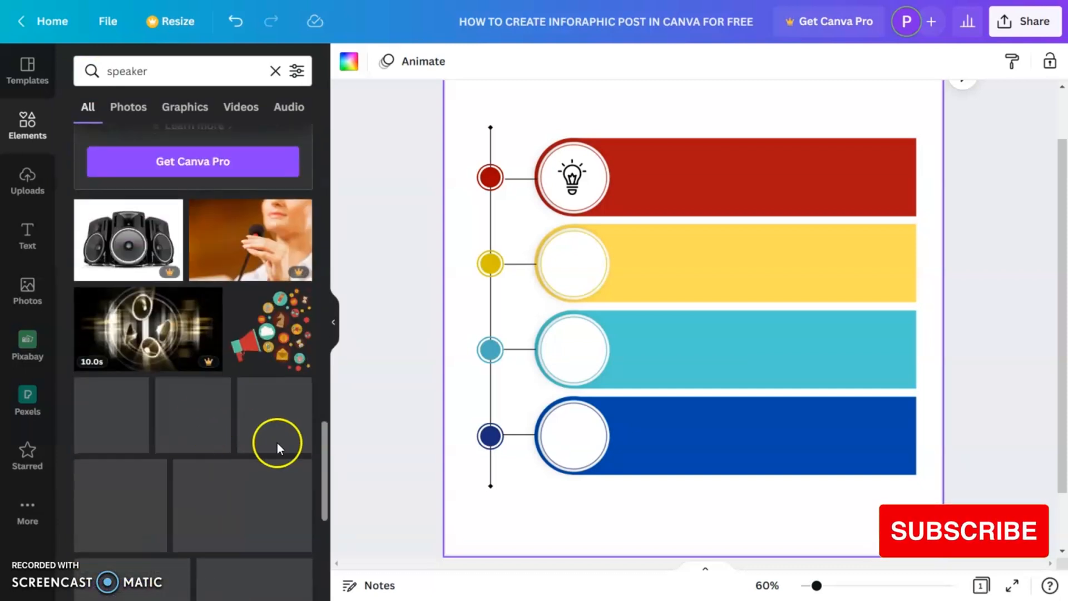
click(157, 430)
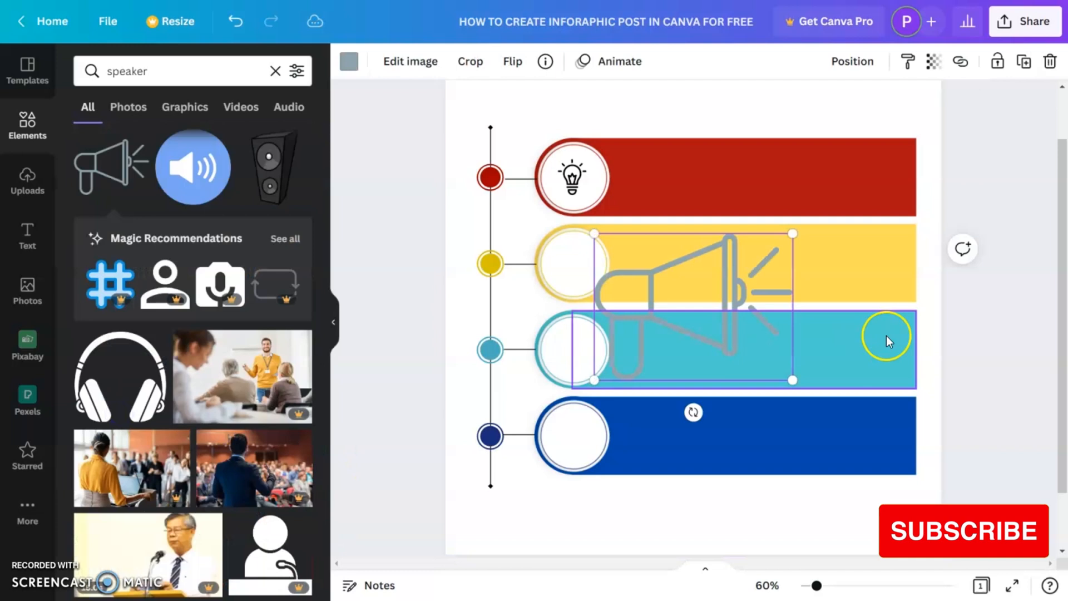
- Shrink the megaphone graphic into the second ring's circle and colour it black
drag(791, 380, 582, 260)
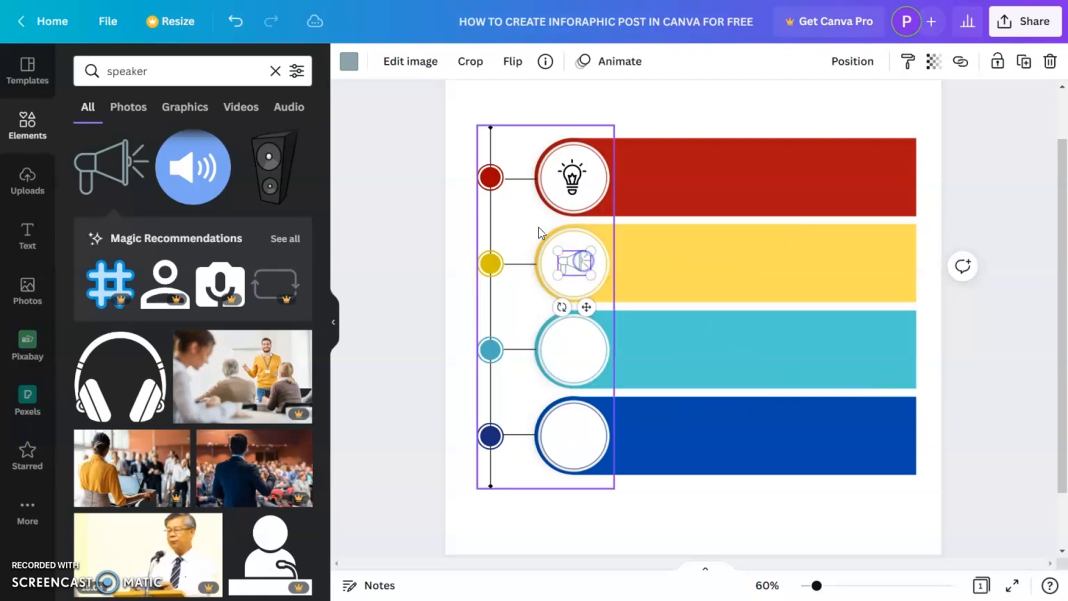
click(349, 61)
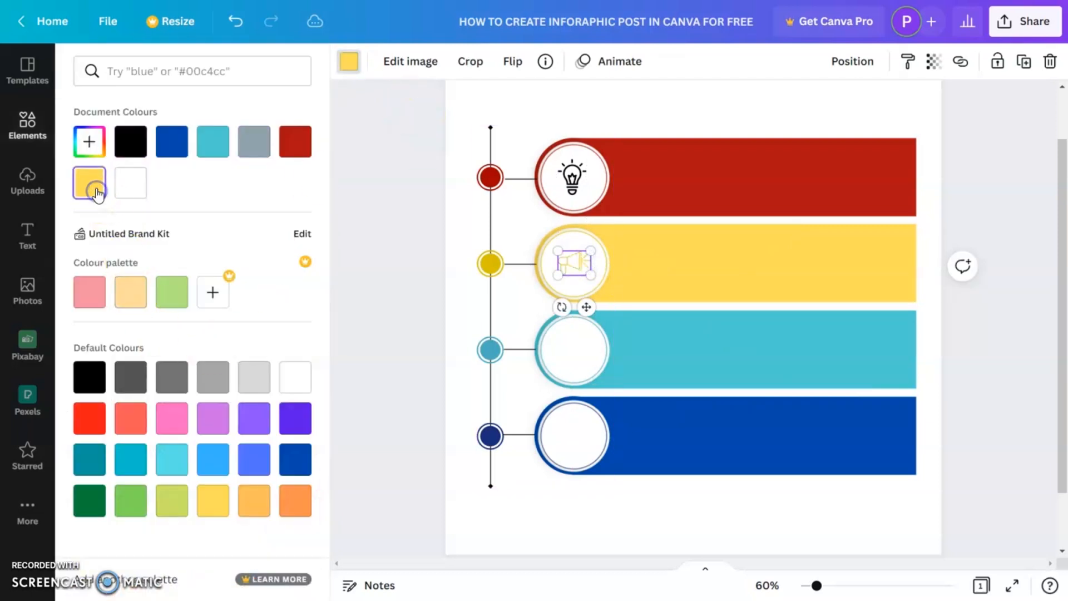
click(951, 354)
click(576, 260)
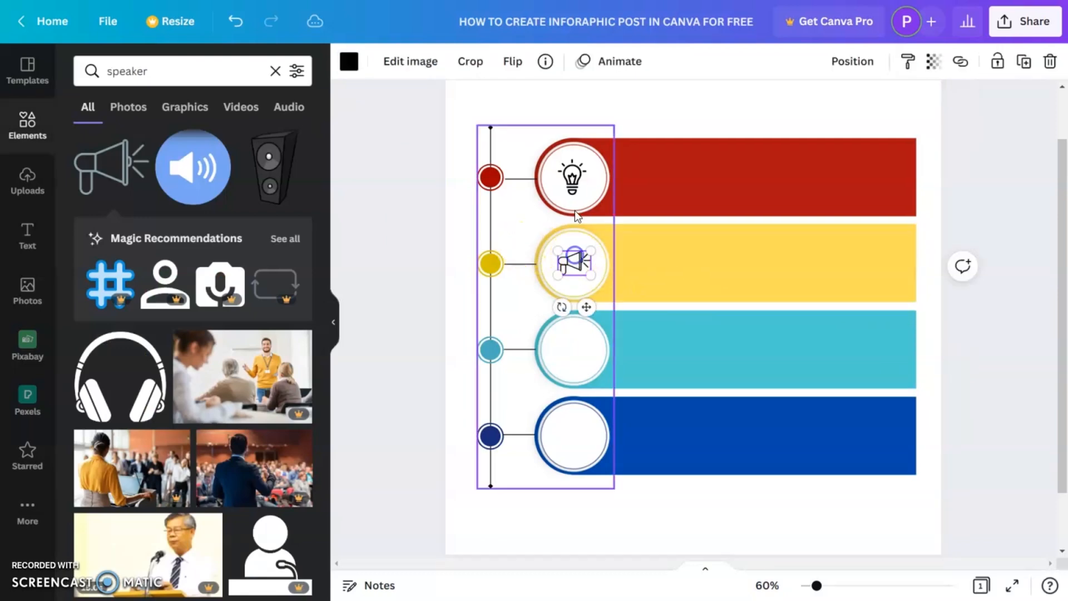
click(586, 116)
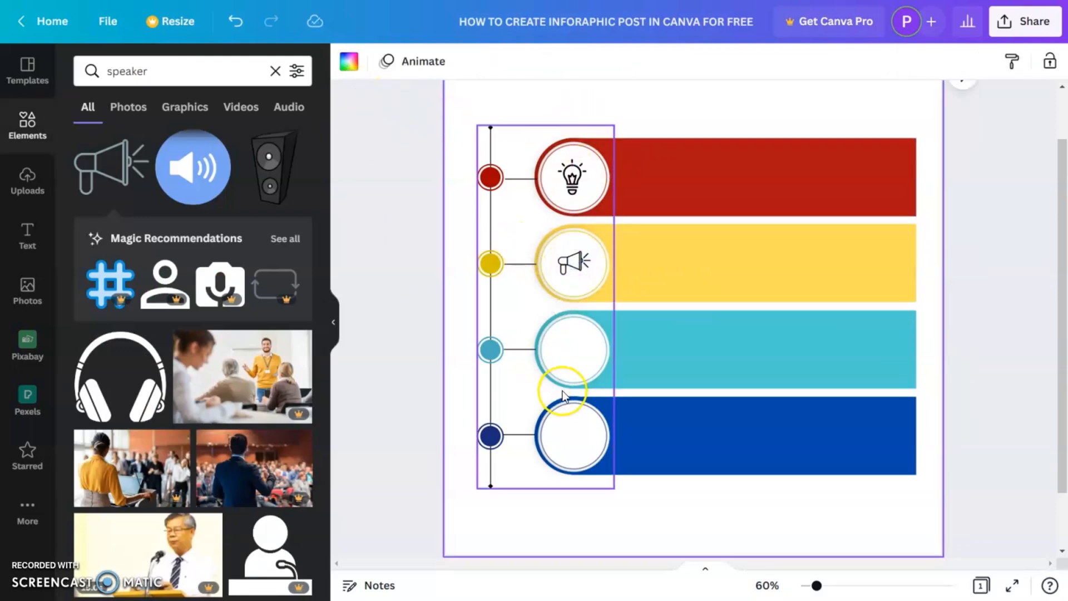
click(556, 357)
click(421, 277)
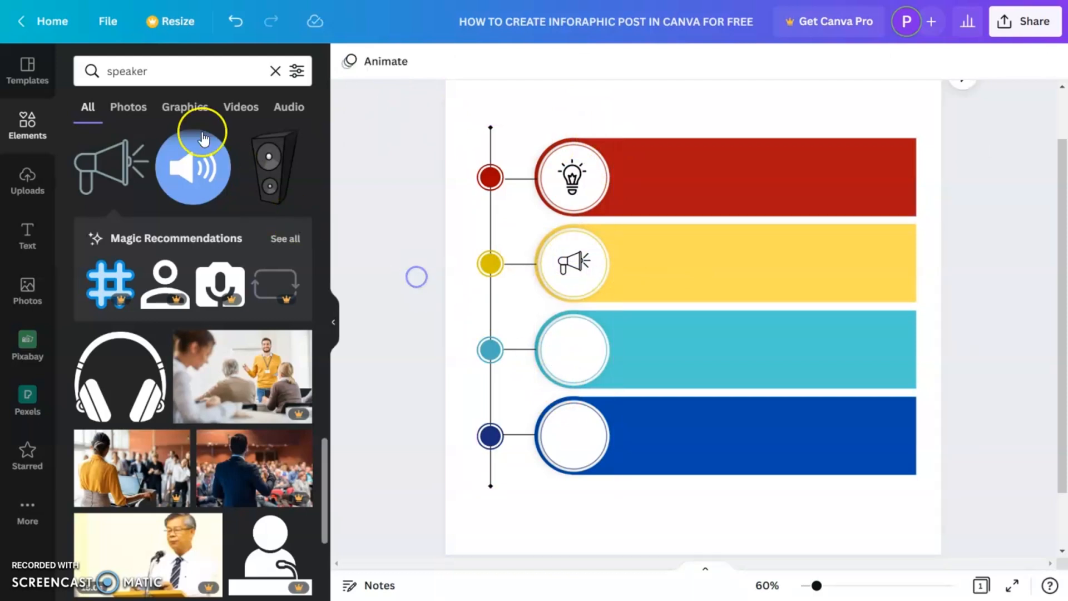
- Search the elements for "growth" and add the red growth chart graphic to the page
drag(201, 72, 107, 96)
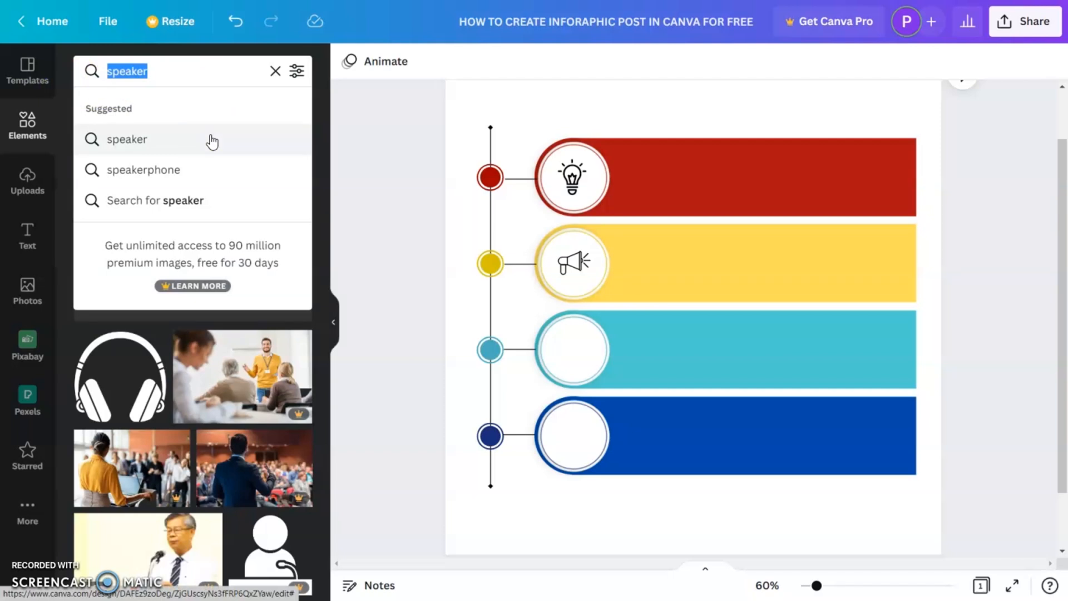
text(growth)
key(Return)
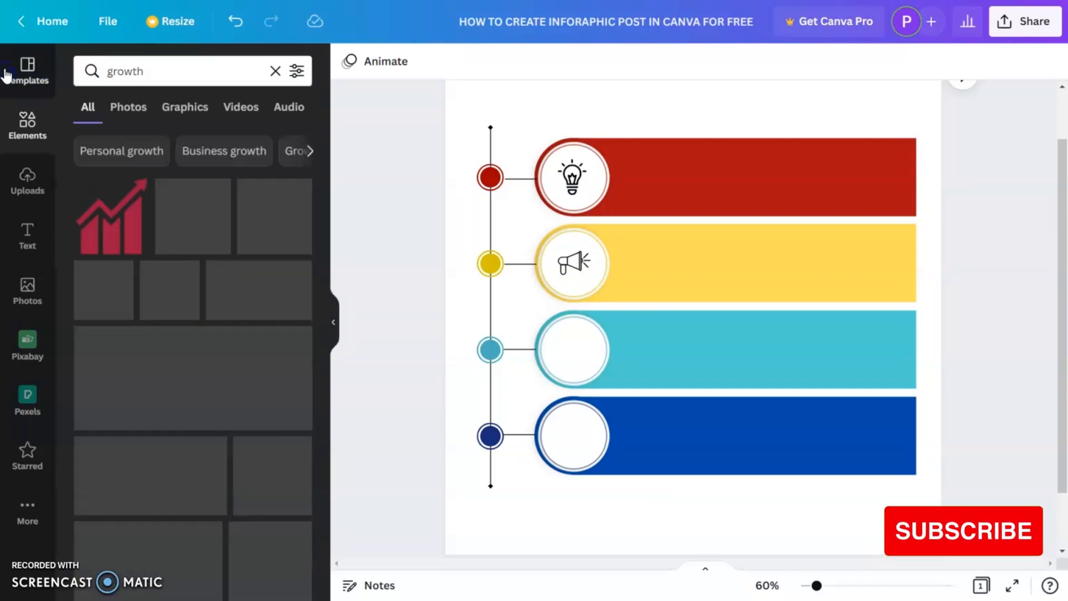
click(119, 225)
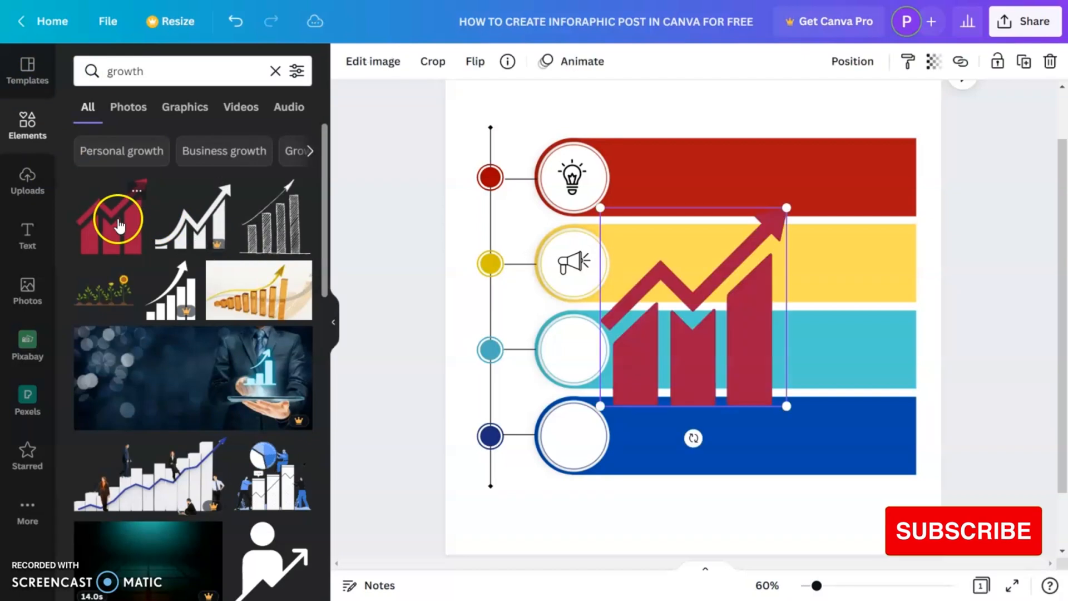
- Shrink the growth chart into the third ring's circle and colour it black
drag(746, 362, 615, 375)
drag(654, 224, 578, 356)
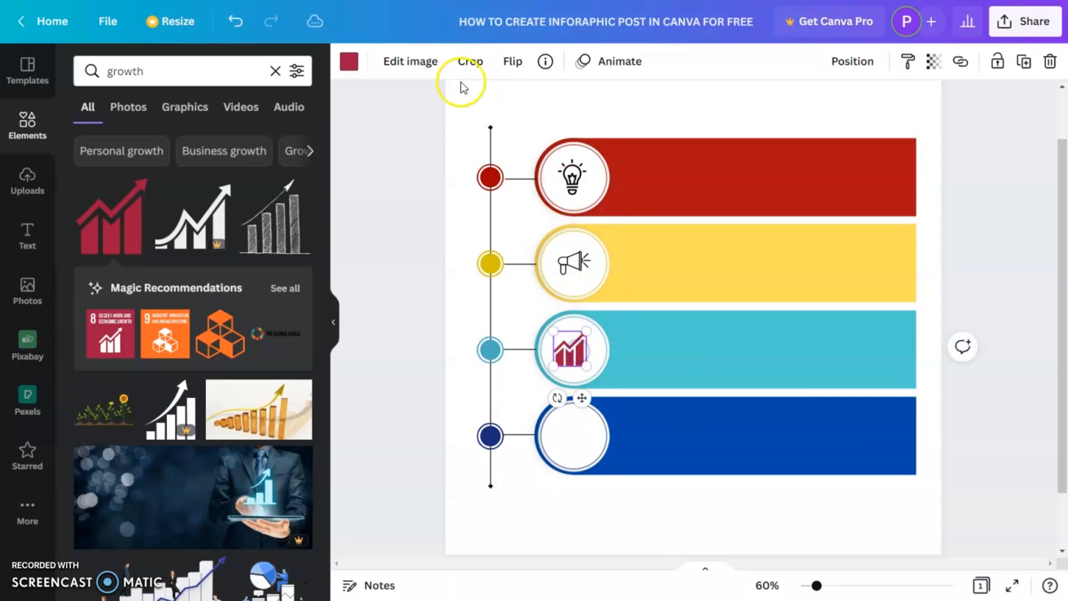
click(350, 62)
click(128, 155)
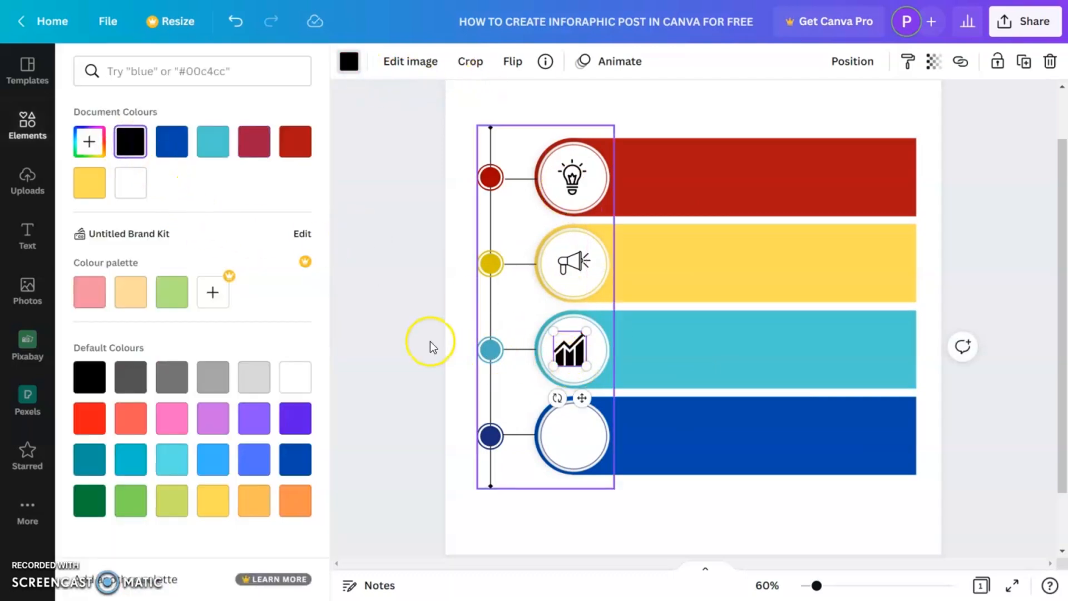
click(396, 333)
- Search the elements for "profit" and add the green bar chart with coin graphic to the page
drag(146, 71, 79, 74)
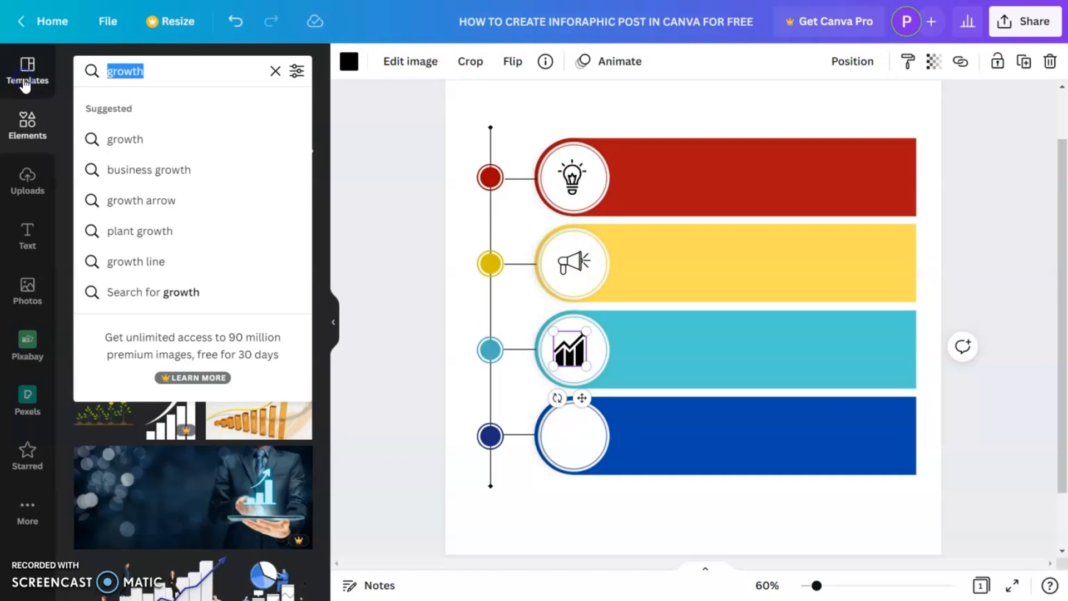
text(profit)
key(Return)
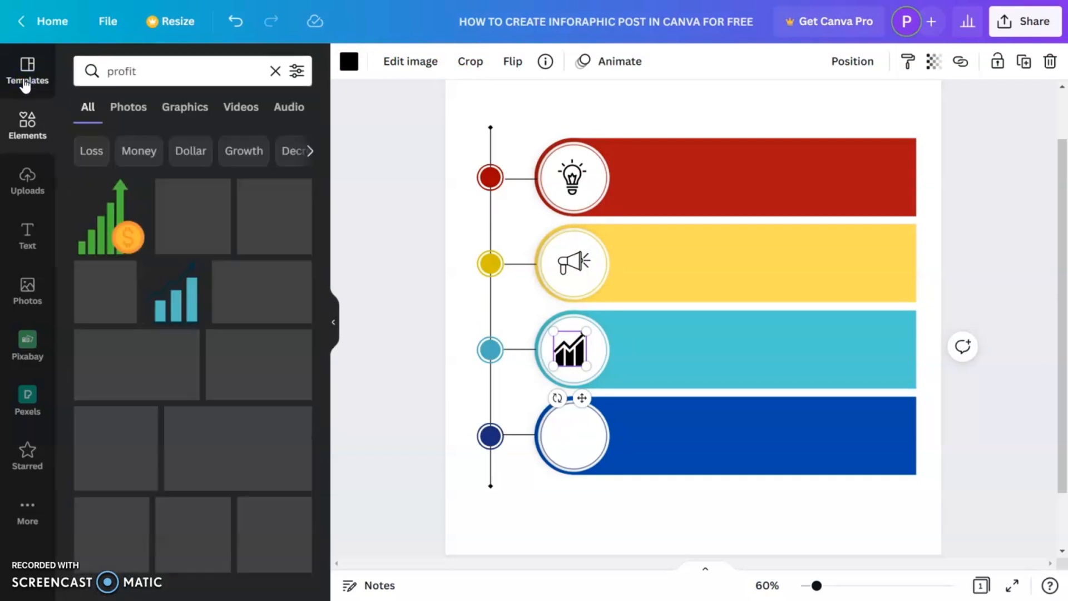
click(128, 238)
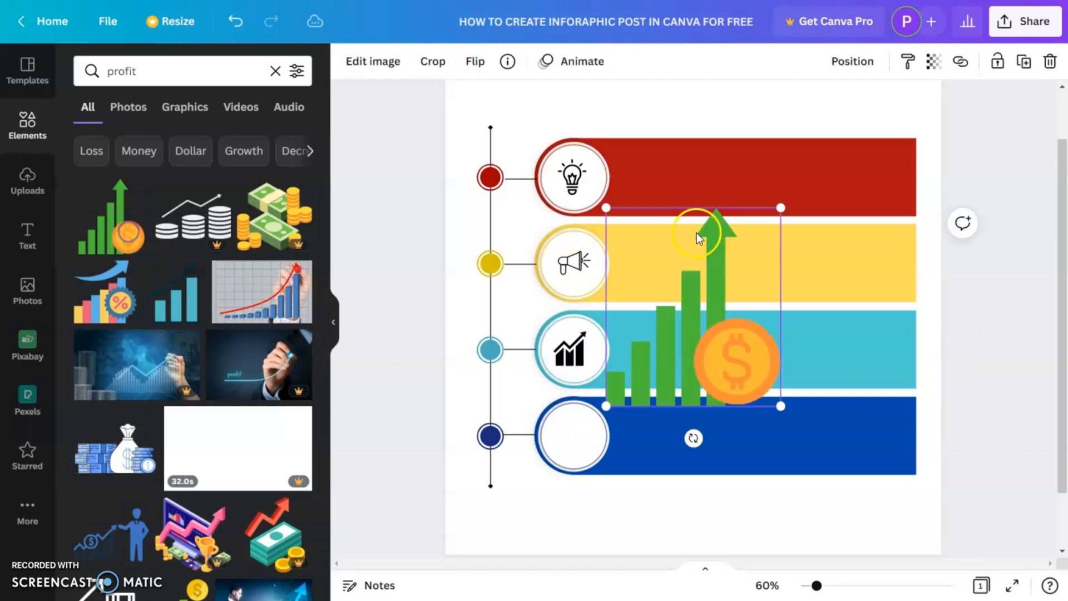
- Shrink the profit graphic and place it inside the fourth ring's circle
click(787, 209)
click(735, 246)
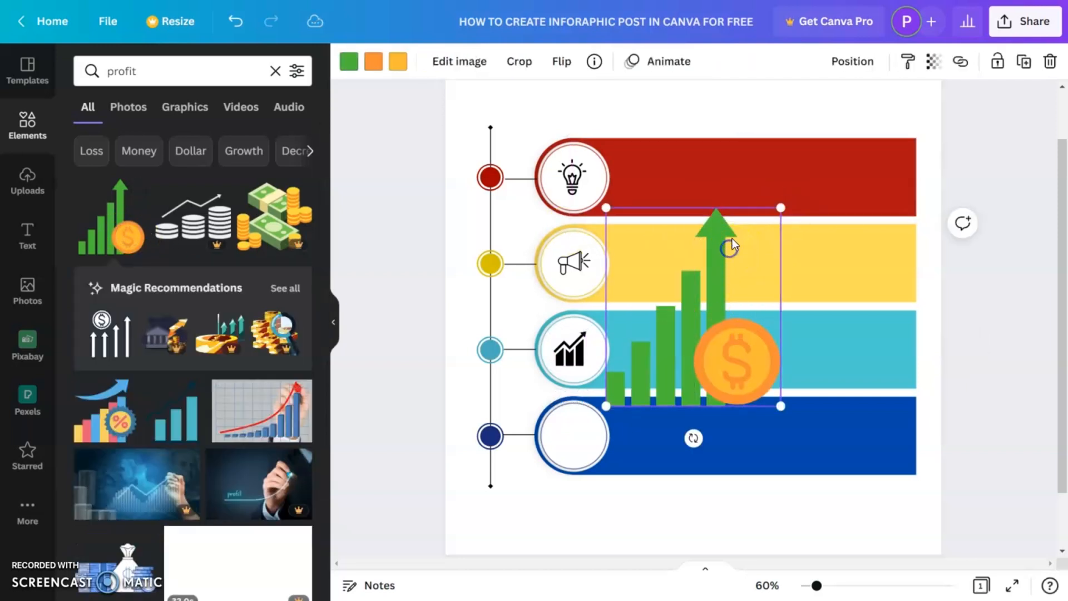
drag(778, 211, 579, 438)
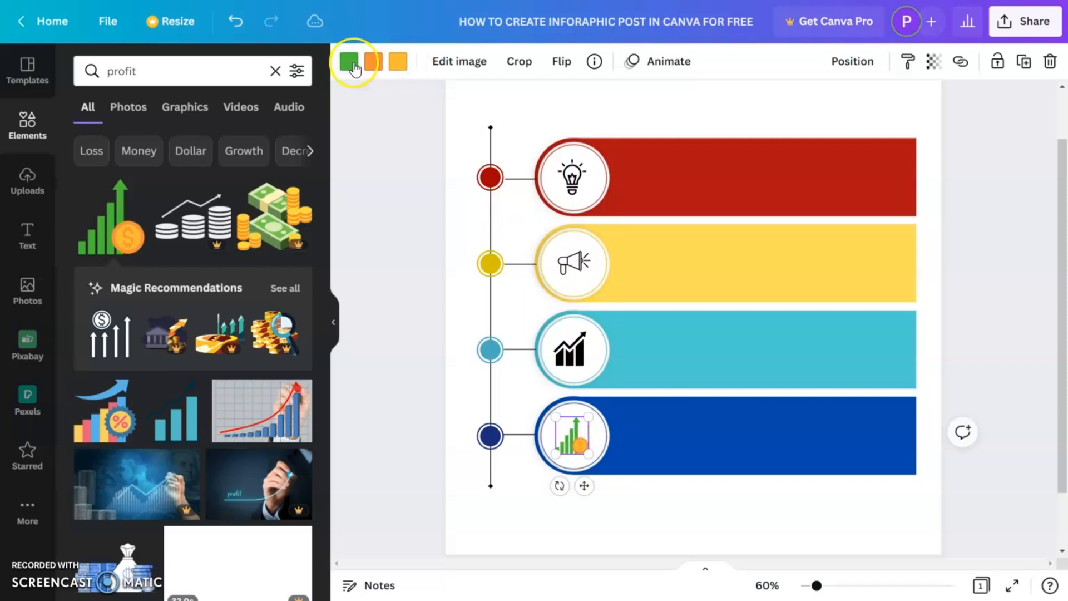
- Recolour the profit graphic with black bars and yellow coin colours
click(350, 62)
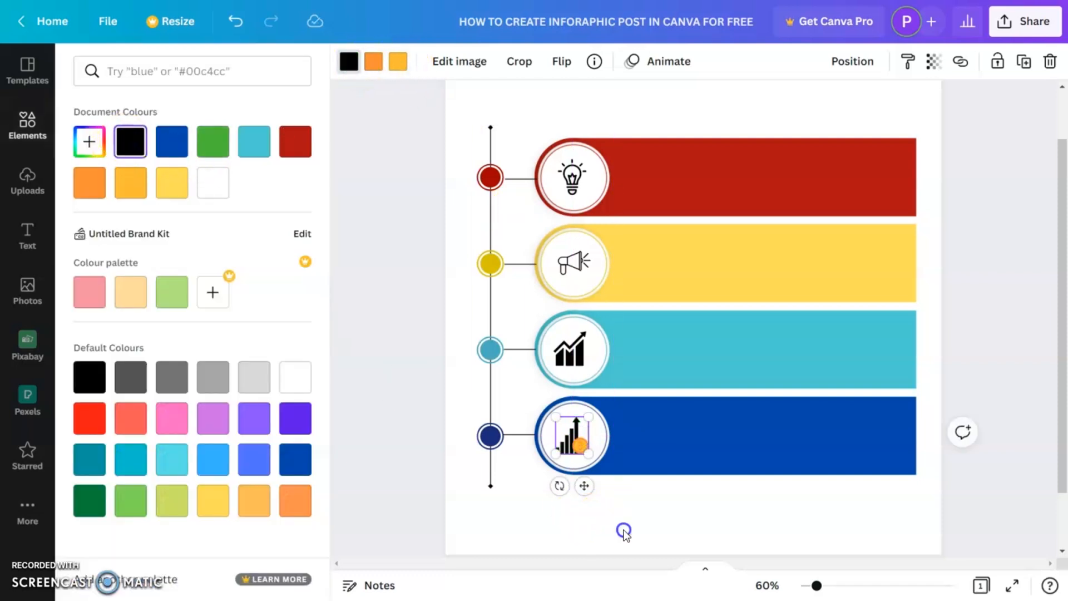
click(623, 531)
click(578, 448)
click(373, 61)
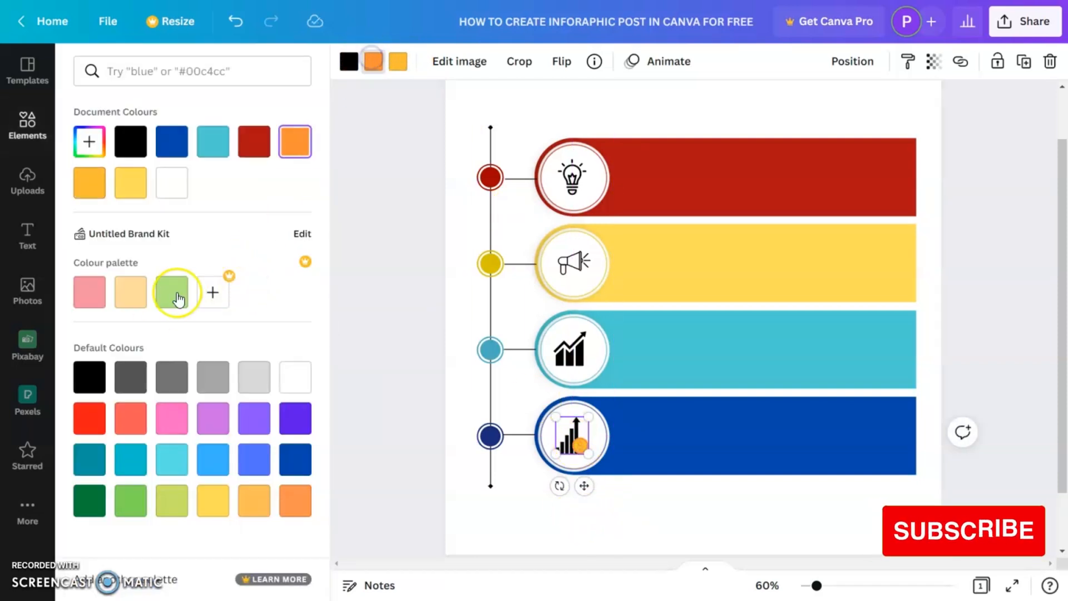
click(217, 505)
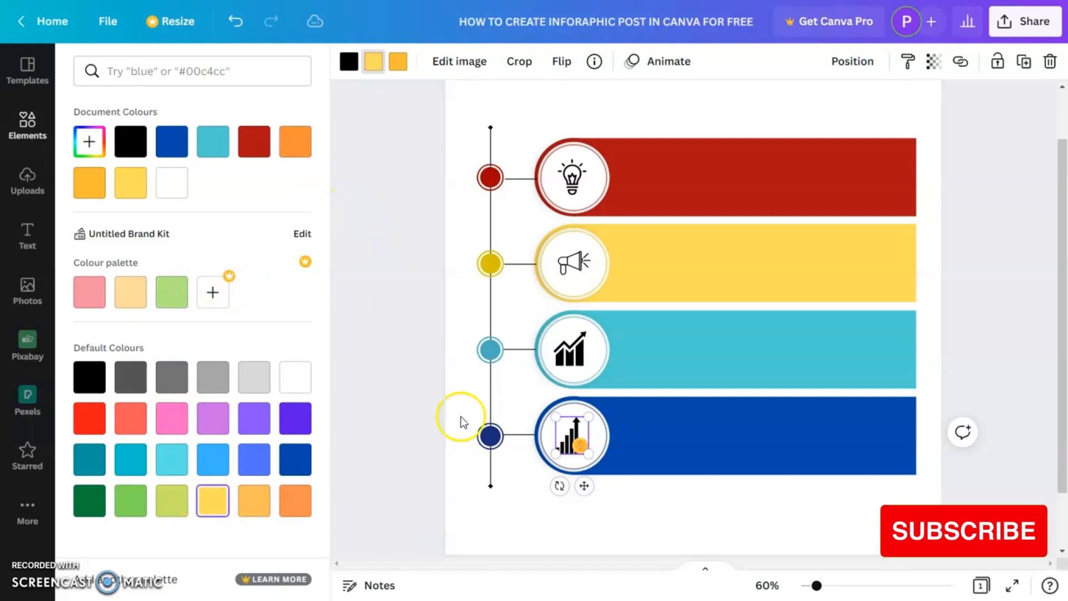
click(132, 183)
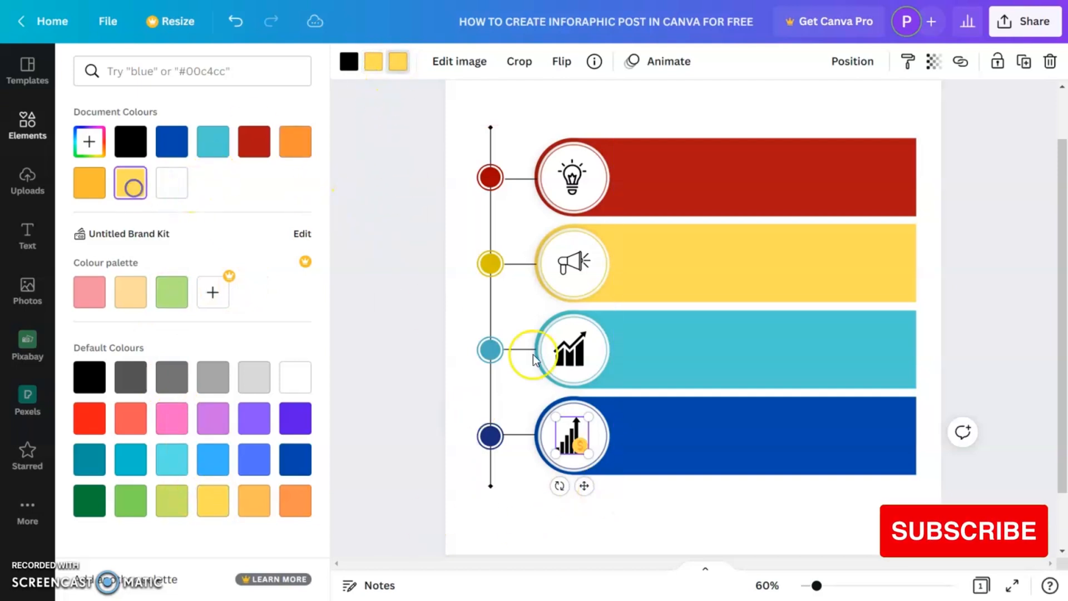
click(803, 525)
click(584, 445)
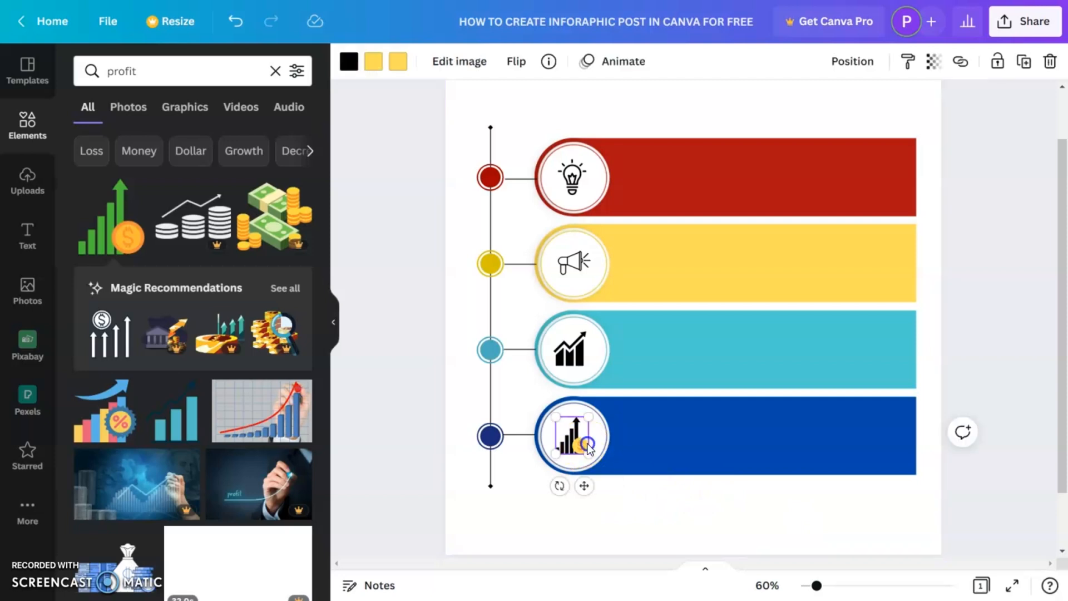
click(612, 490)
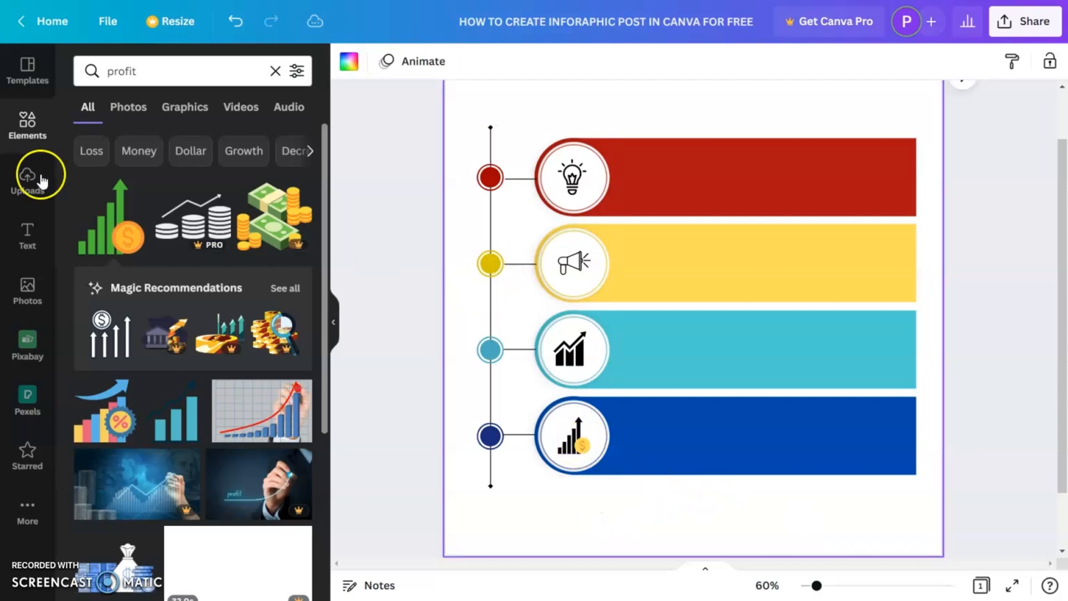
- Add a heading reading "heading" and resize it to about 45 pt inside the first red banner
click(29, 239)
click(196, 146)
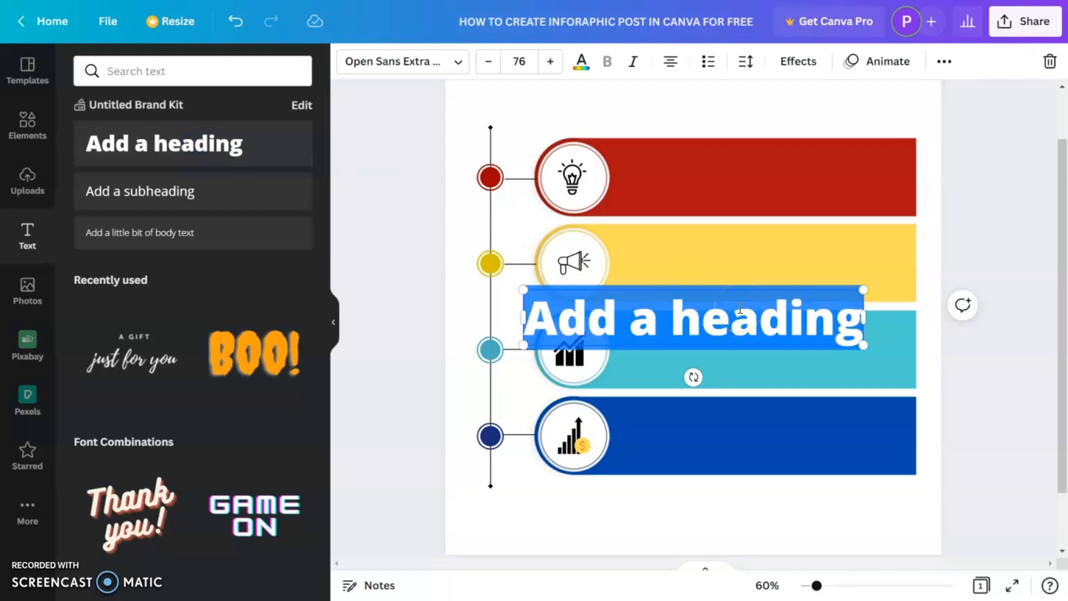
text(heading)
click(1016, 395)
drag(711, 349, 722, 173)
drag(805, 190, 673, 160)
- Make the heading text white and convert it to uppercase
click(441, 71)
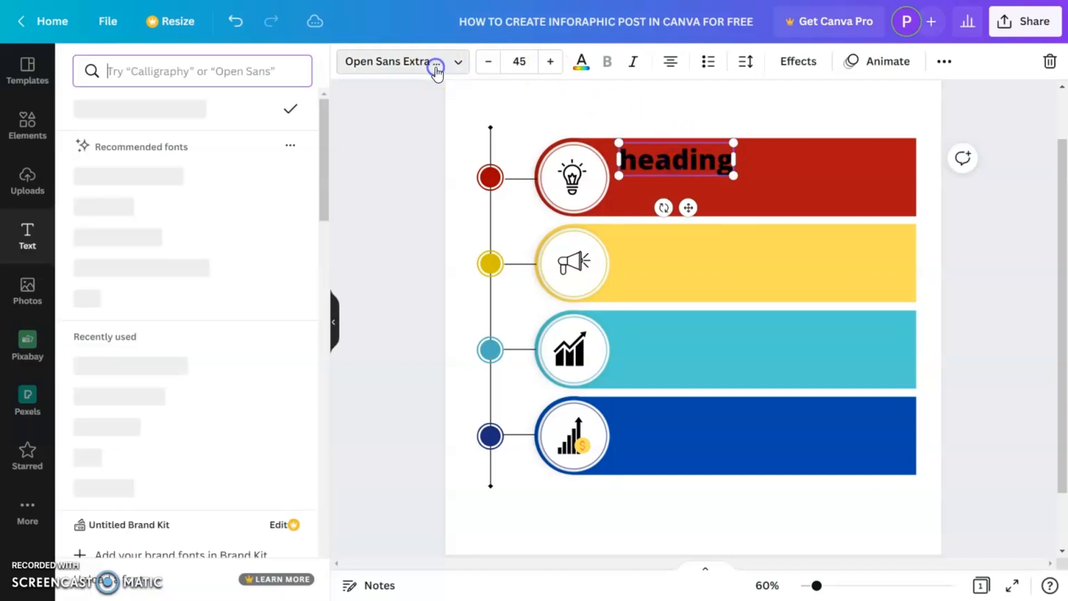
click(582, 64)
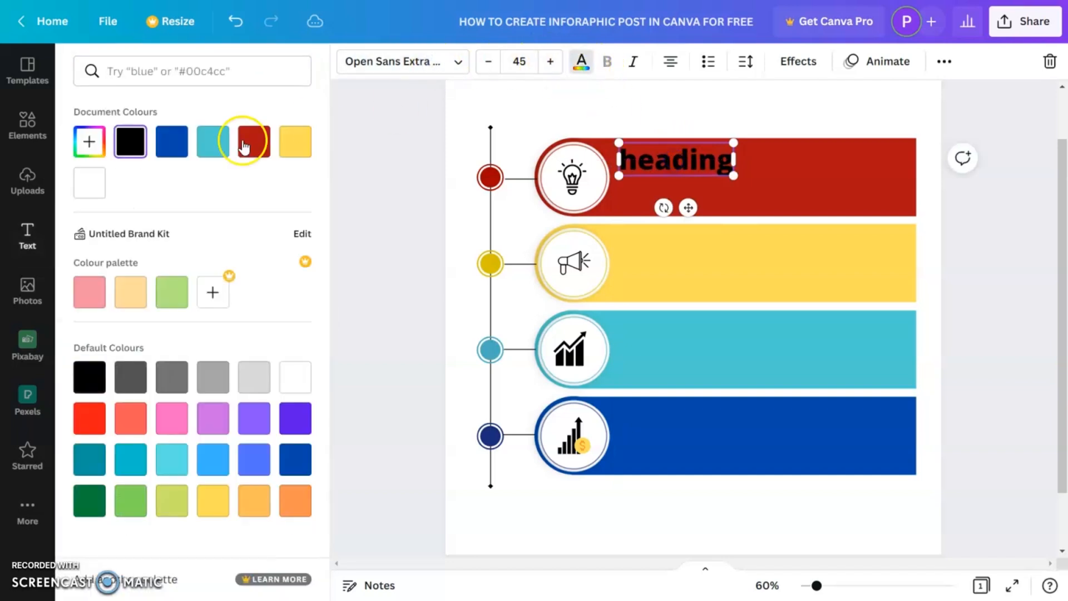
click(104, 196)
click(937, 63)
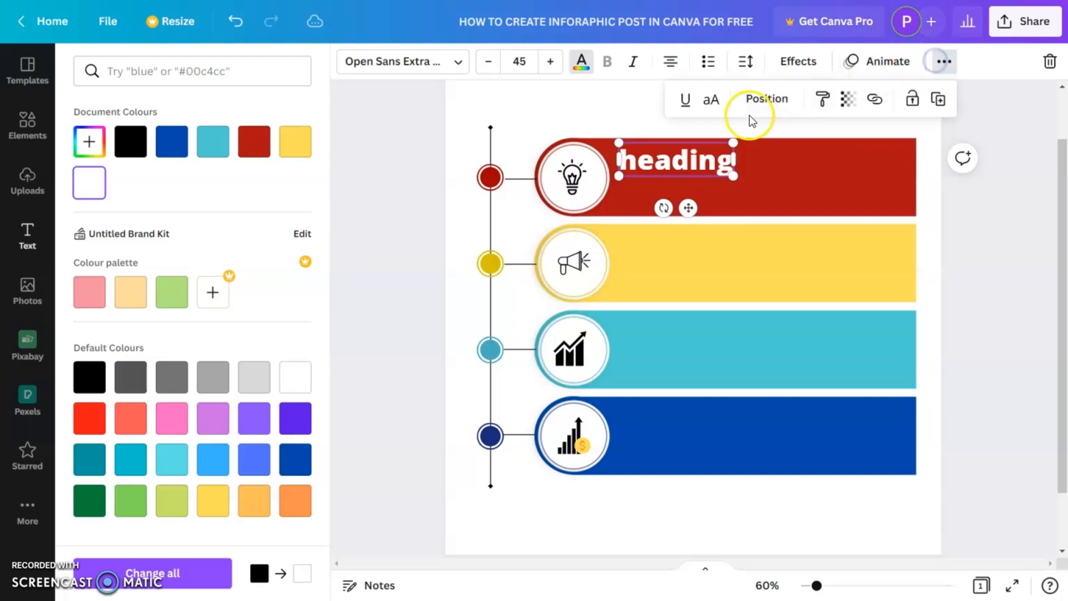
click(714, 100)
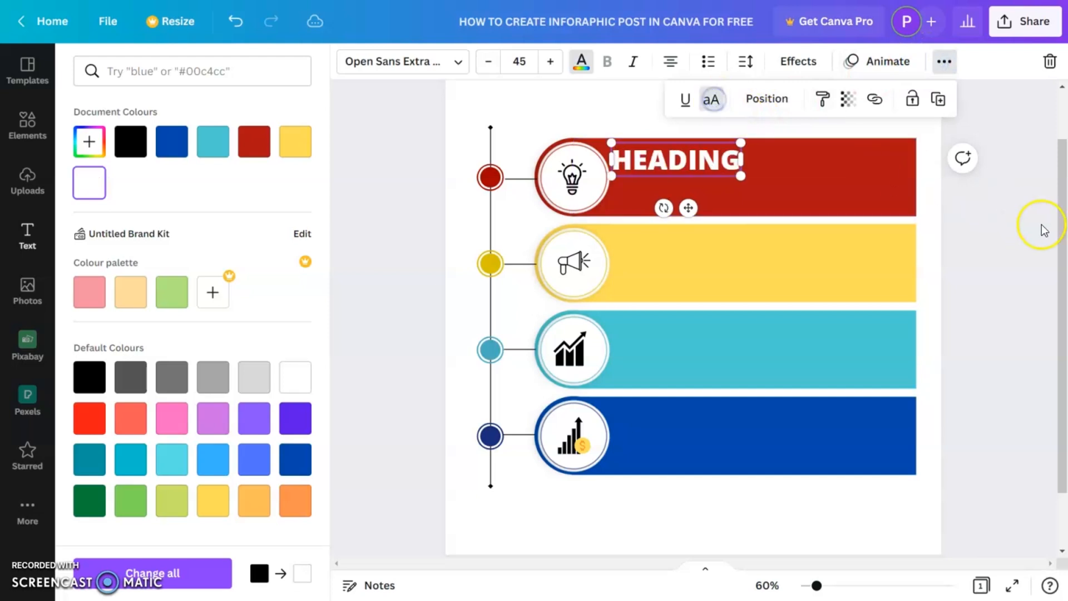
click(691, 163)
click(694, 163)
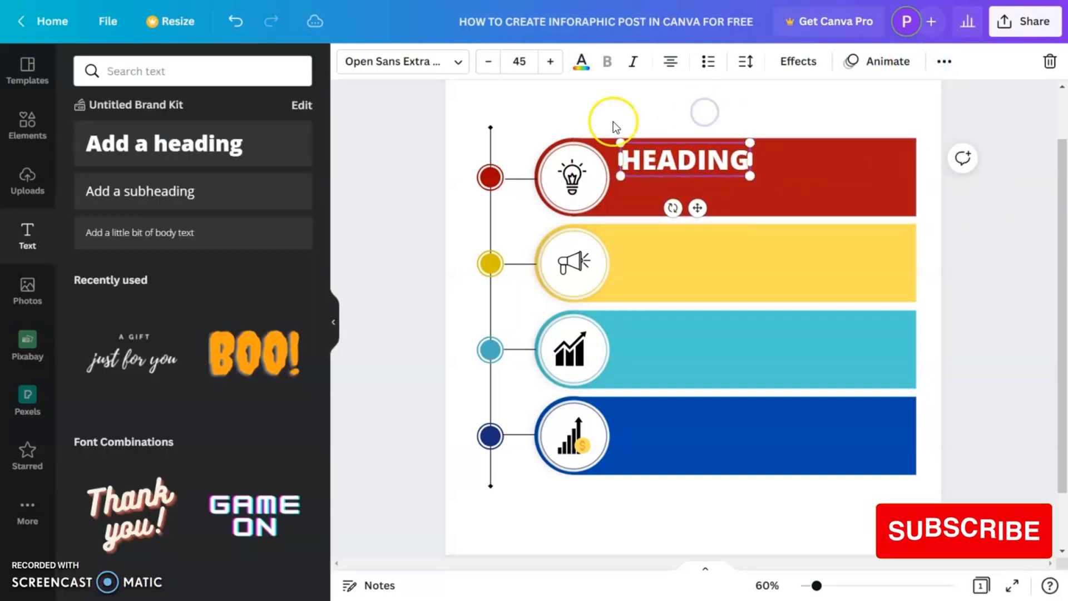
- Add a subheading, paste lorem ipsum text into it and widen it under the heading in the red banner
click(198, 190)
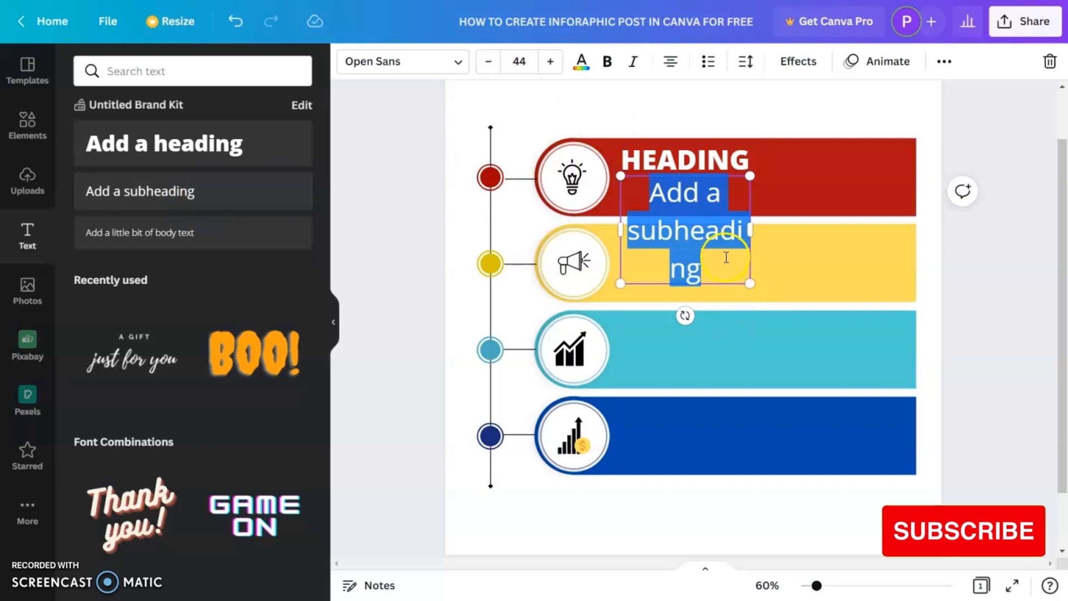
text(Lorem ipsum dolor sit amet, consectetur adipiscing elit.)
click(727, 451)
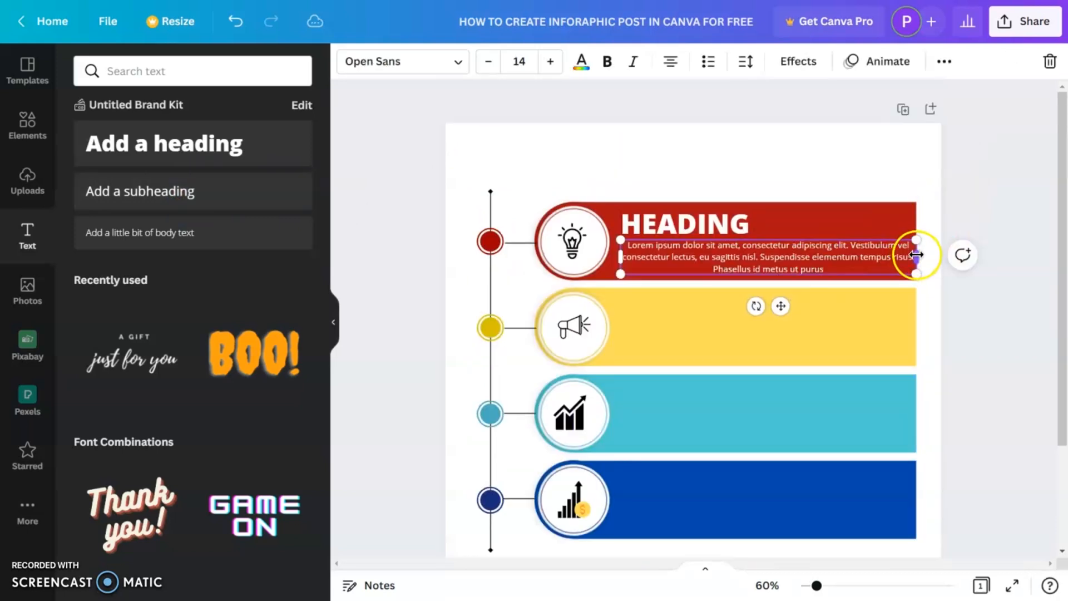
drag(916, 254, 908, 255)
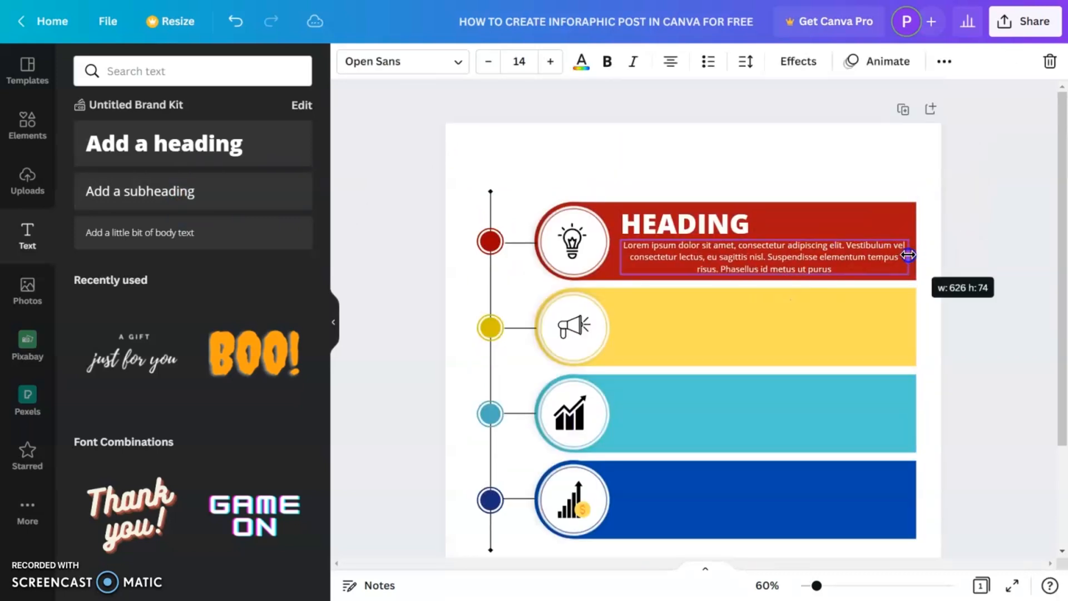
- Left-align the body text and select it together with the heading
click(670, 61)
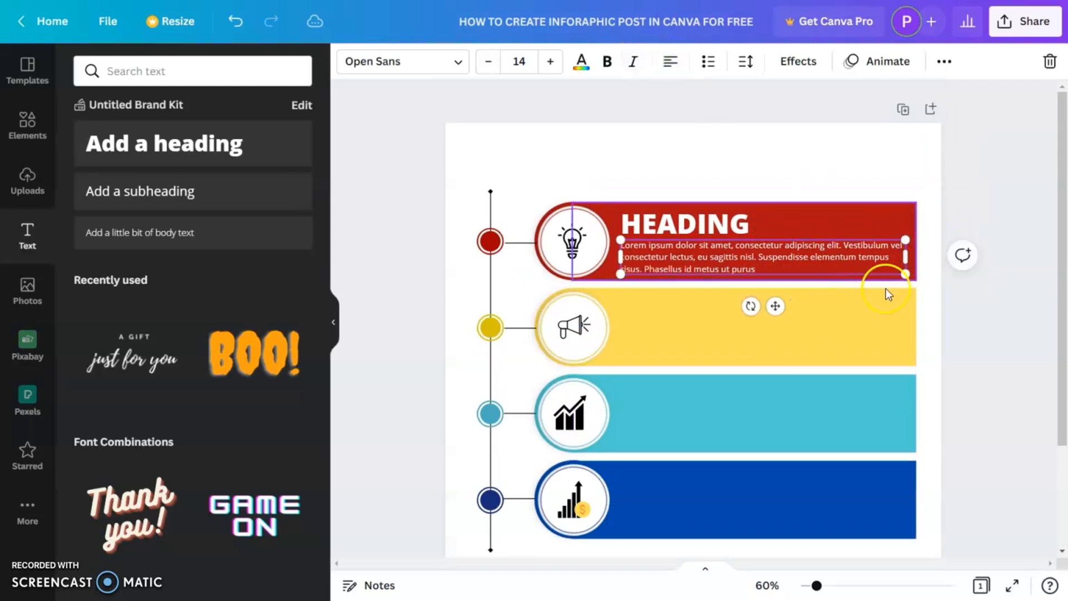
click(966, 303)
click(855, 282)
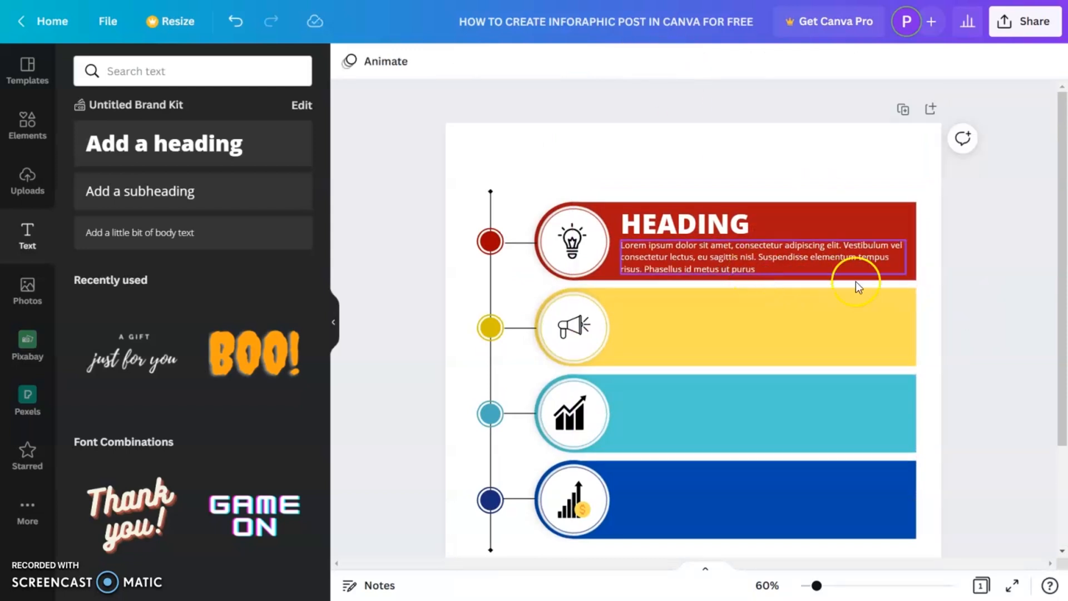
click(678, 230)
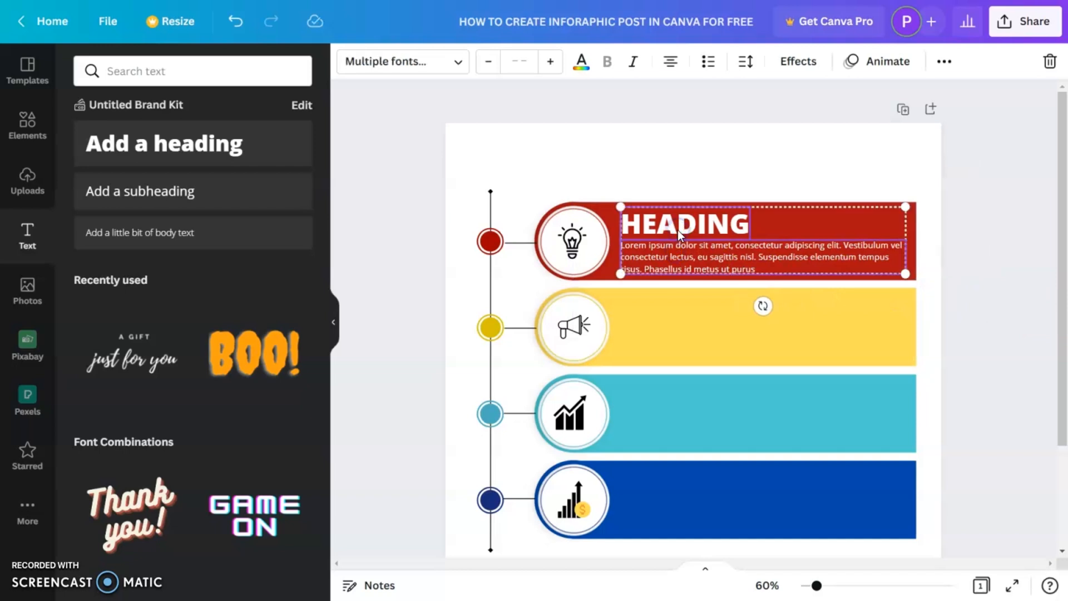